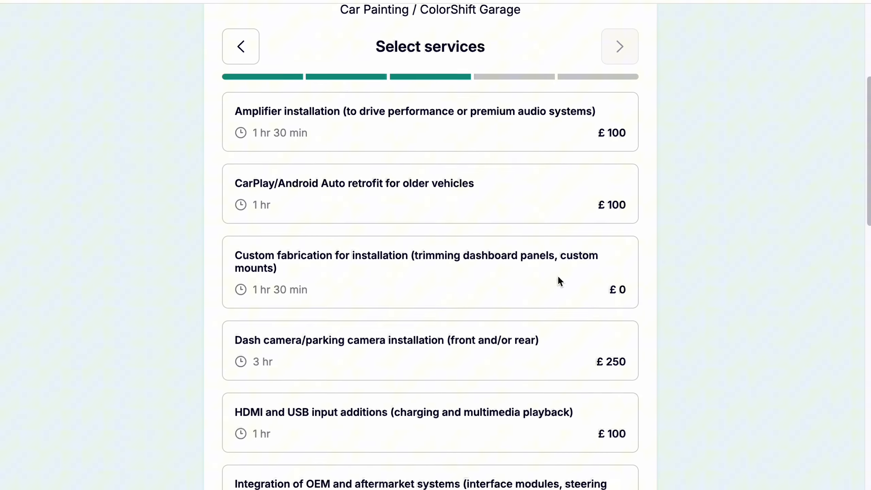
# Step: Choose the Amplifier installation and Dash camera/parking camera installation services and continue to the date and time selection
pyautogui.click(556, 352)
pyautogui.click(532, 122)
pyautogui.scroll(4, 530, 117)
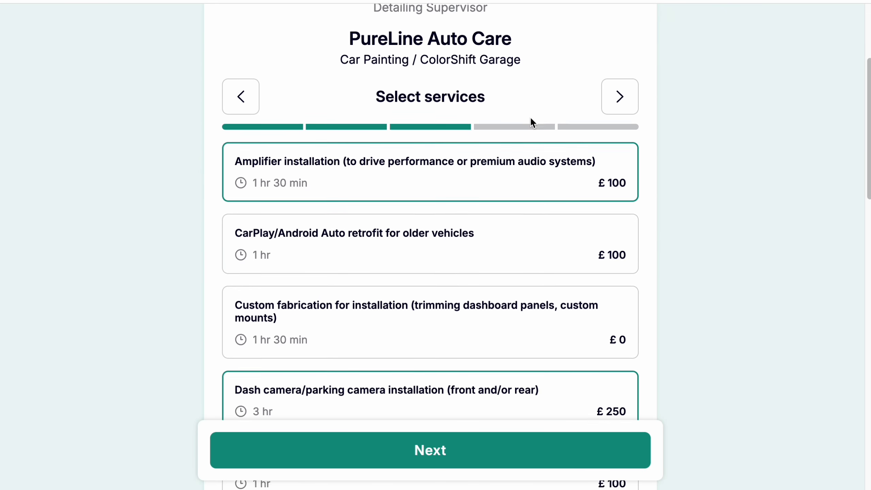
pyautogui.click(279, 439)
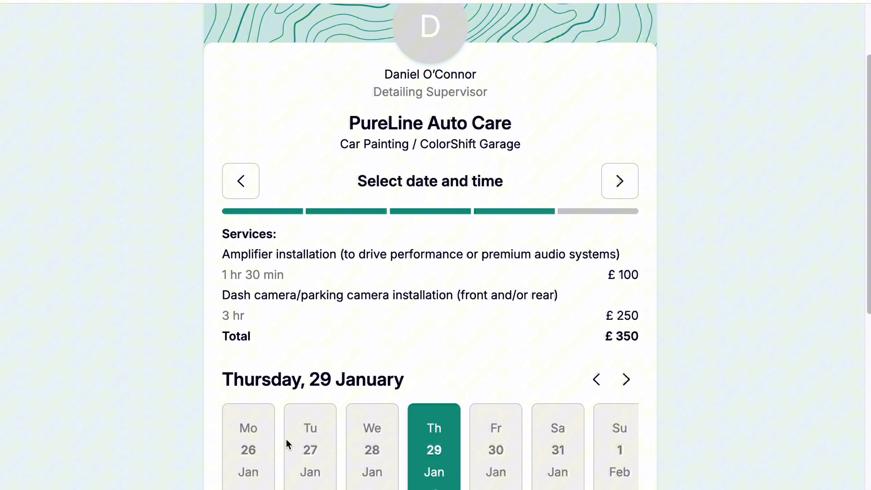
# Step: Continue the booking with the 13:00 slot on Thursday, 29 January
pyautogui.scroll(-8, 155, 330)
pyautogui.scroll(2, 155, 330)
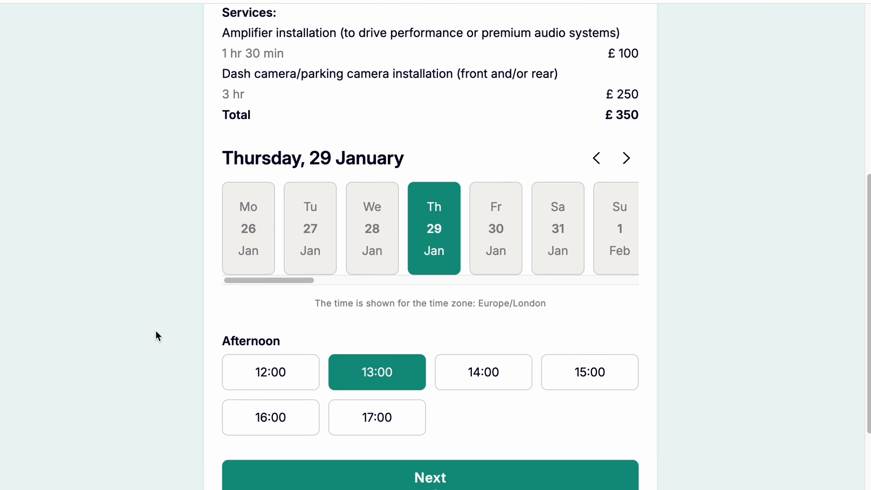
pyautogui.click(352, 477)
# Step: Copy the online booking page's URL from the public pages settings
pyautogui.scroll(6, 129, 264)
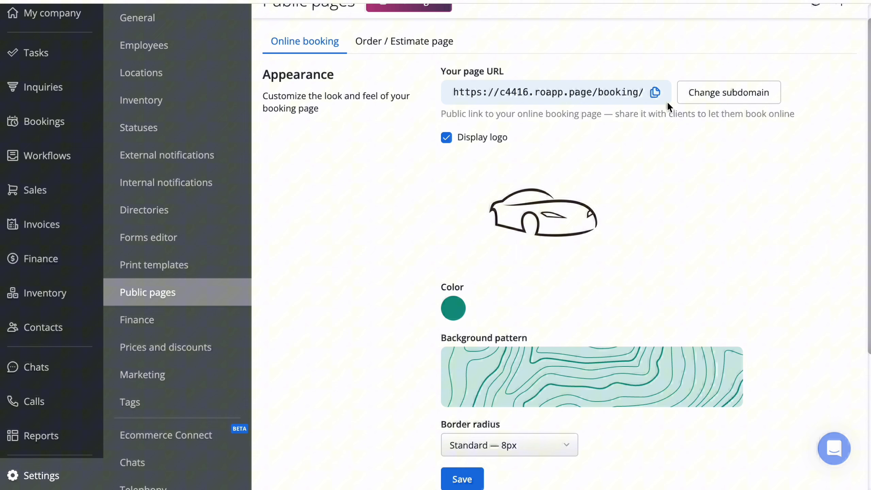
pyautogui.click(655, 91)
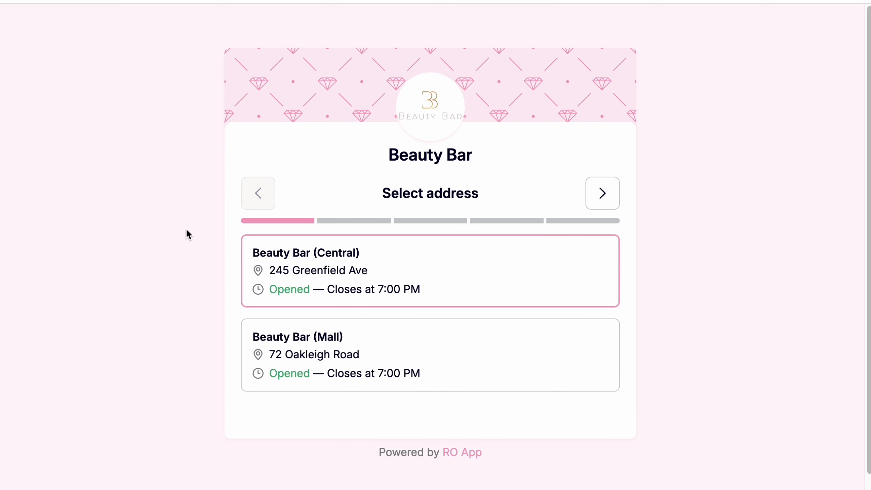
# Step: On the Beauty Bar booking page, choose the Beauty Bar (Central) address and the massage therapist, and browse the offered services
pyautogui.click(360, 245)
pyautogui.click(461, 272)
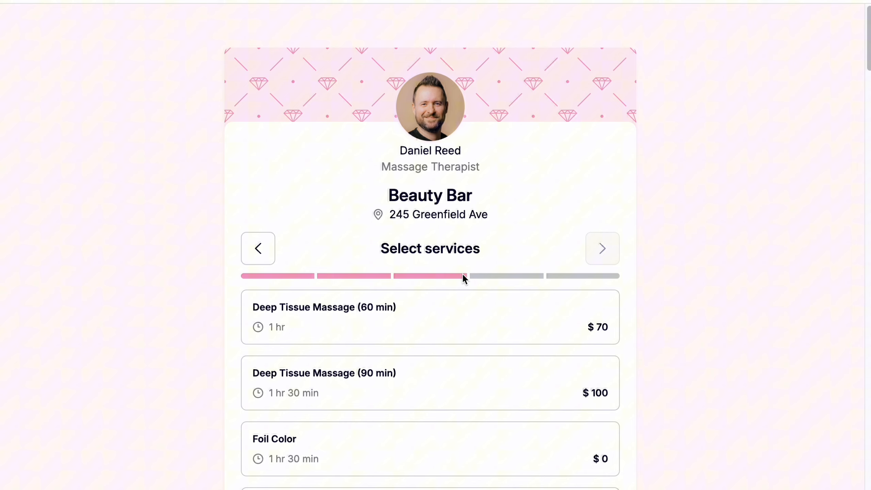
pyautogui.scroll(-5, 462, 273)
pyautogui.scroll(5, 462, 273)
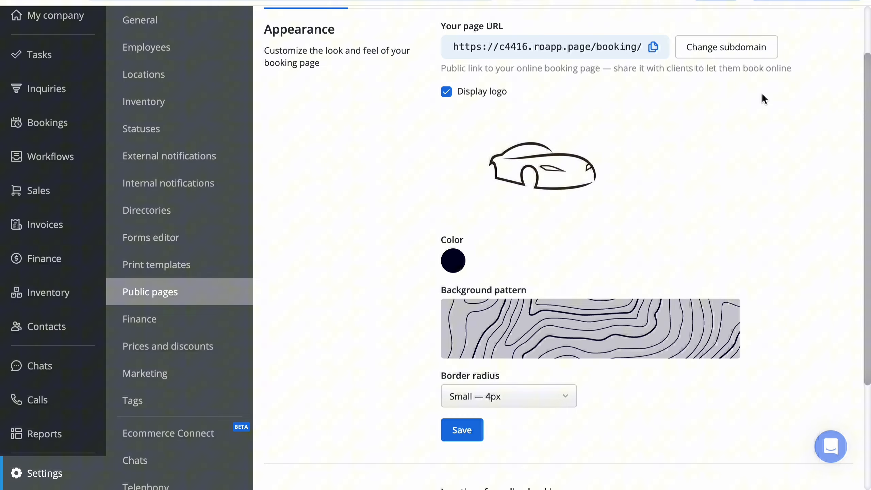
# Step: Copy the public link of the PureLine Auto Care online booking page
pyautogui.click(653, 48)
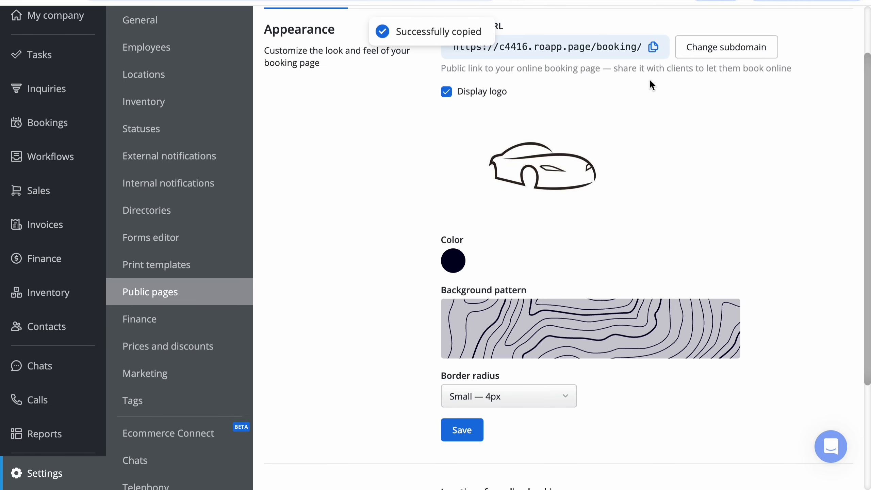
pyautogui.click(653, 47)
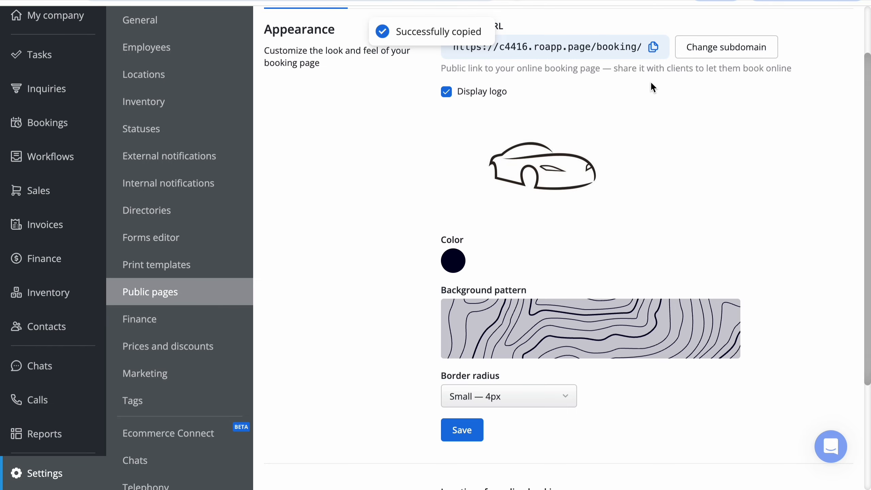
# Step: Turn the logo display on the booking page off and back on
pyautogui.click(445, 94)
pyautogui.click(445, 92)
pyautogui.moveTo(516, 158)
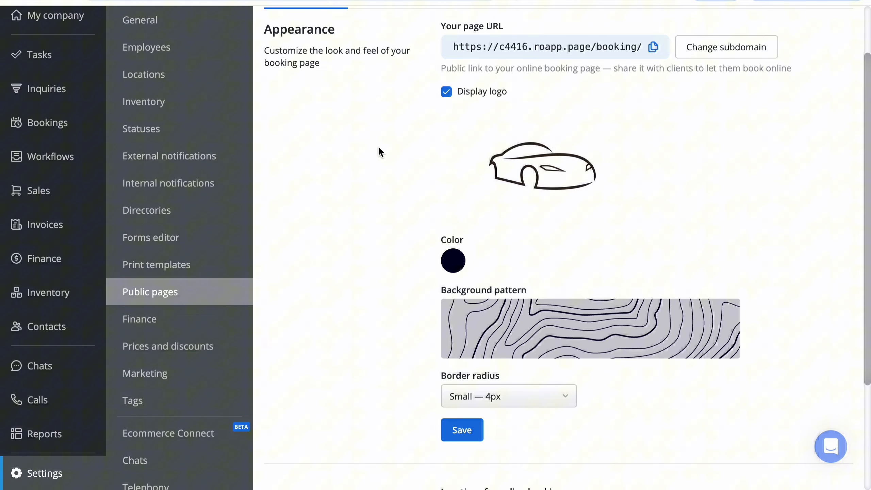
# Step: Check the company logo in the General settings and return to the Public pages settings
pyautogui.click(187, 26)
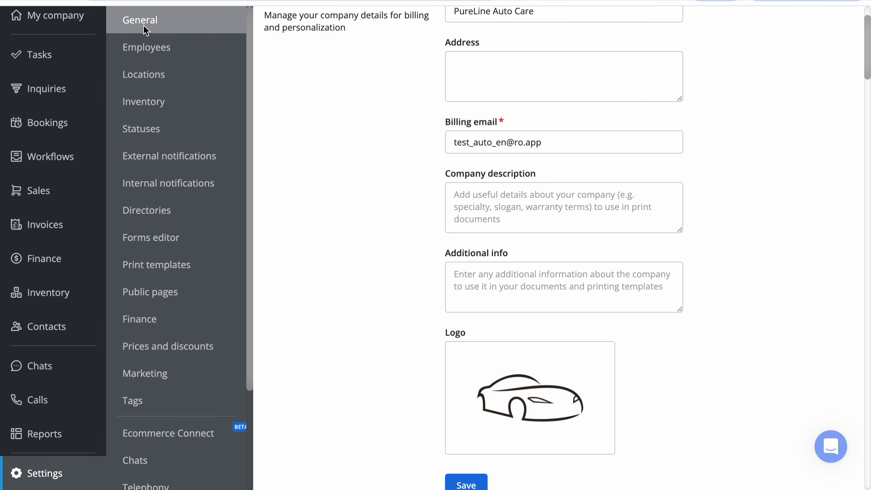
pyautogui.scroll(-3, 295, 155)
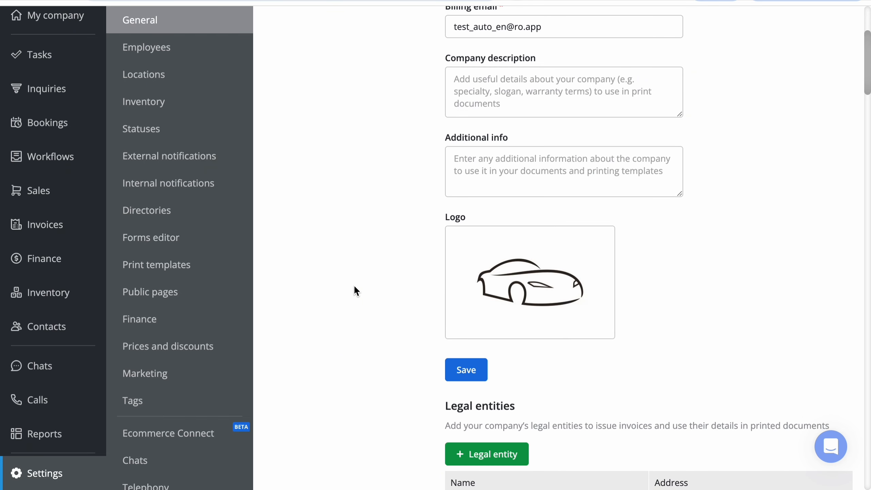
pyautogui.click(226, 291)
# Step: Look through the color choice and the available background patterns for the booking page
pyautogui.click(453, 145)
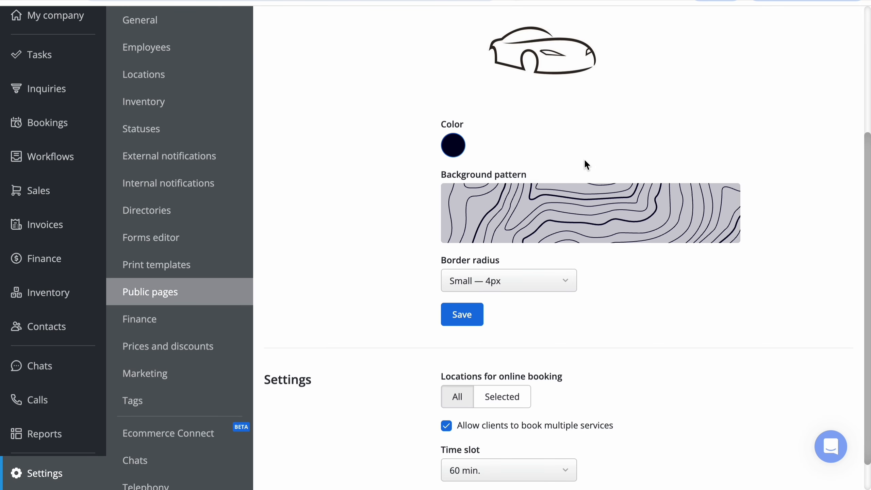
pyautogui.click(579, 214)
pyautogui.scroll(-3, 561, 327)
pyautogui.scroll(-3, 561, 327)
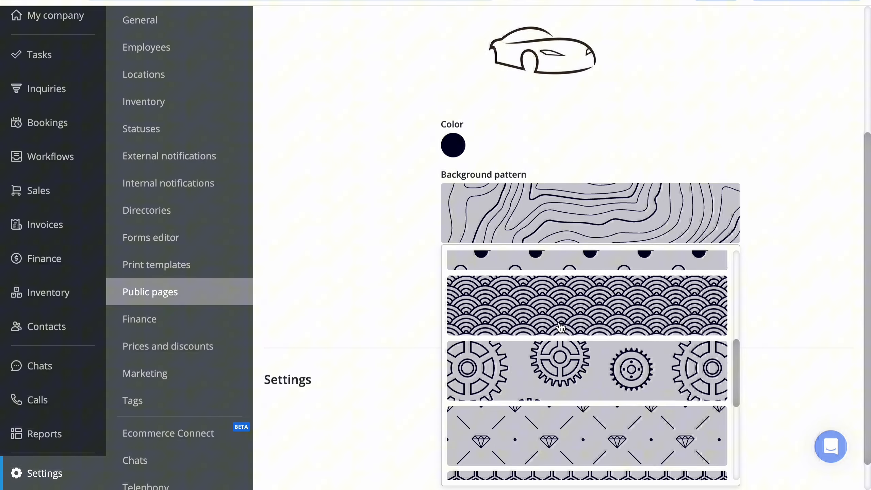
pyautogui.click(361, 215)
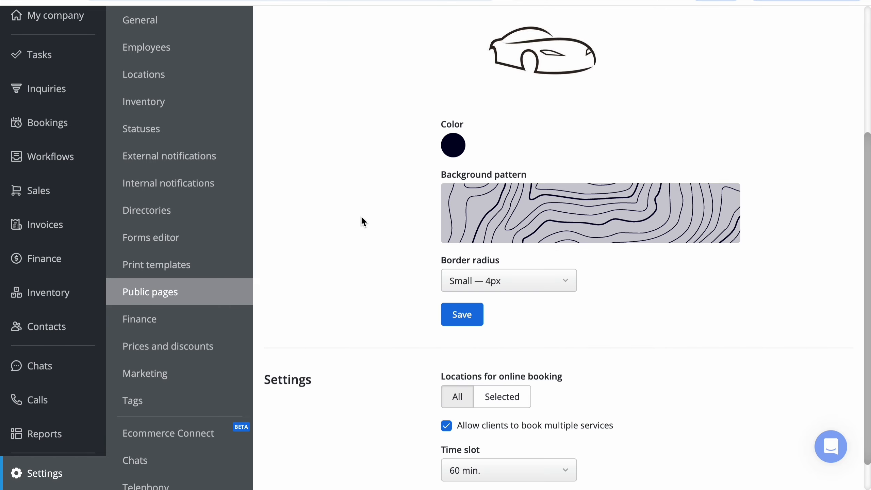
# Step: Set the booking page's border radius to Standard — 8px and save the appearance
pyautogui.click(564, 276)
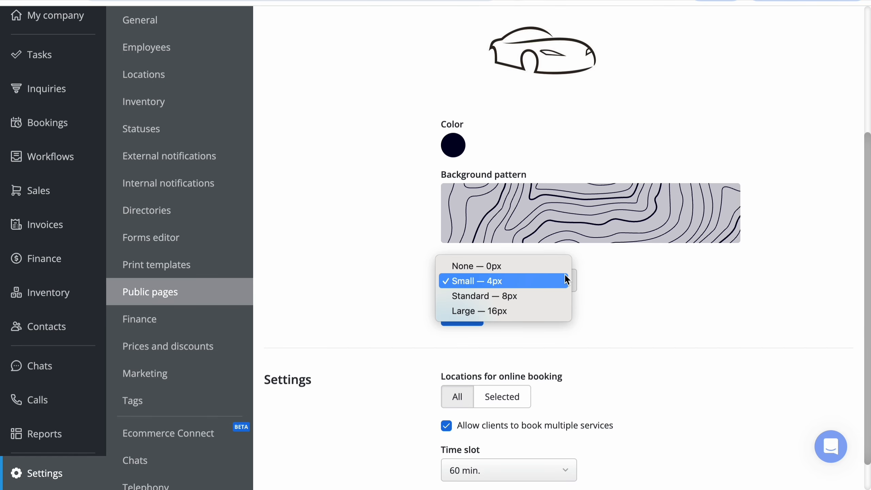
pyautogui.click(545, 296)
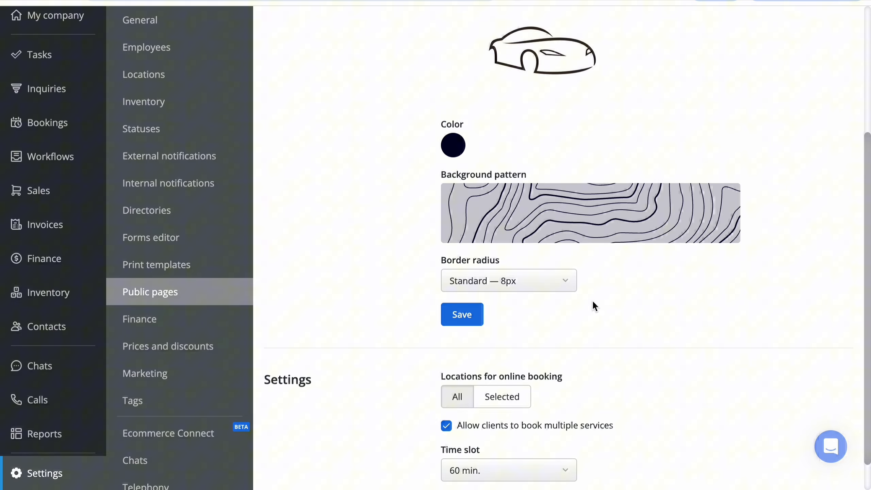
pyautogui.click(465, 321)
# Step: Copy the booking page link and view the restyled public page
pyautogui.scroll(5, 372, 245)
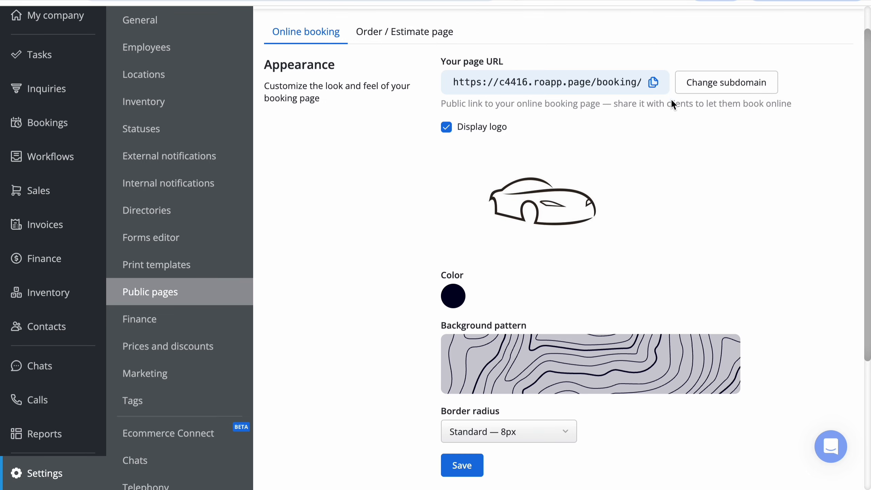
pyautogui.click(652, 82)
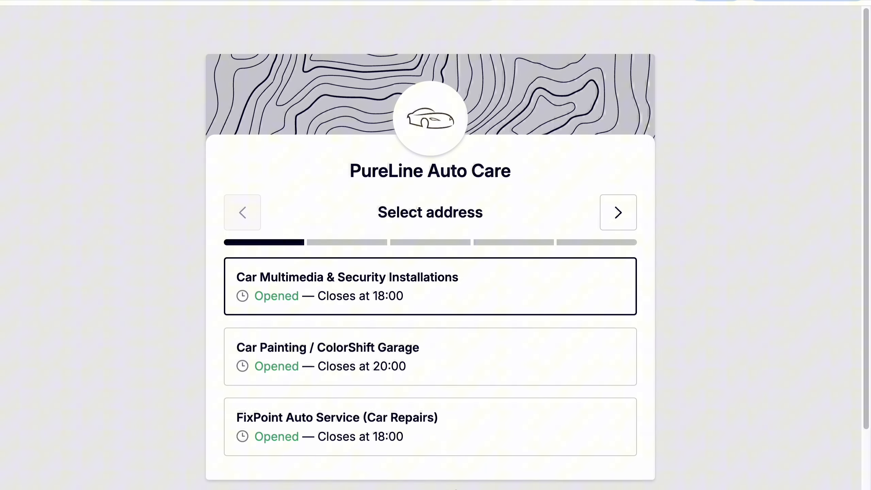
# Step: Limit online booking to the selected locations Car Multimedia & Security Installations and Car Painting / ColorShift Garage
pyautogui.scroll(-2, 138, 207)
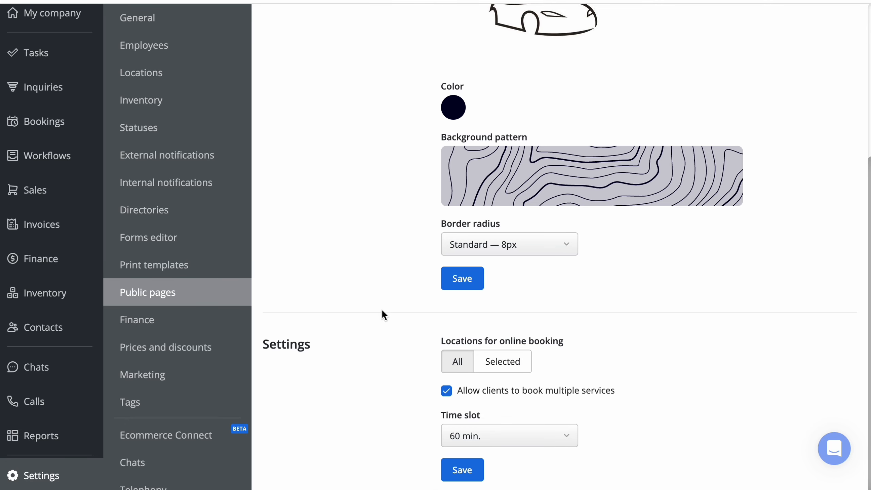
pyautogui.click(516, 356)
pyautogui.click(735, 360)
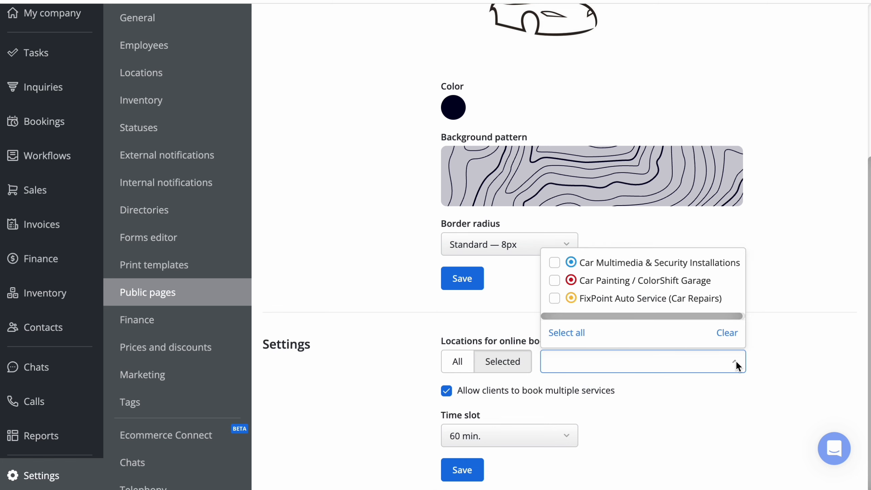
pyautogui.click(710, 276)
pyautogui.click(711, 261)
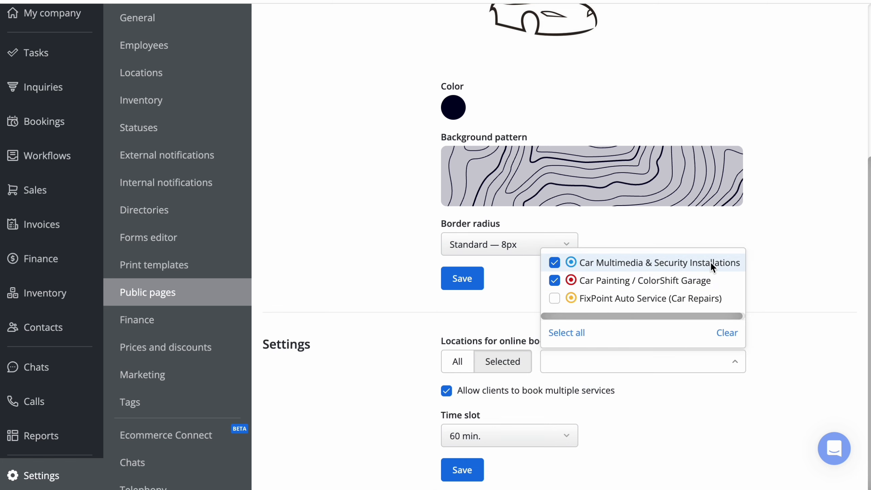
pyautogui.click(787, 282)
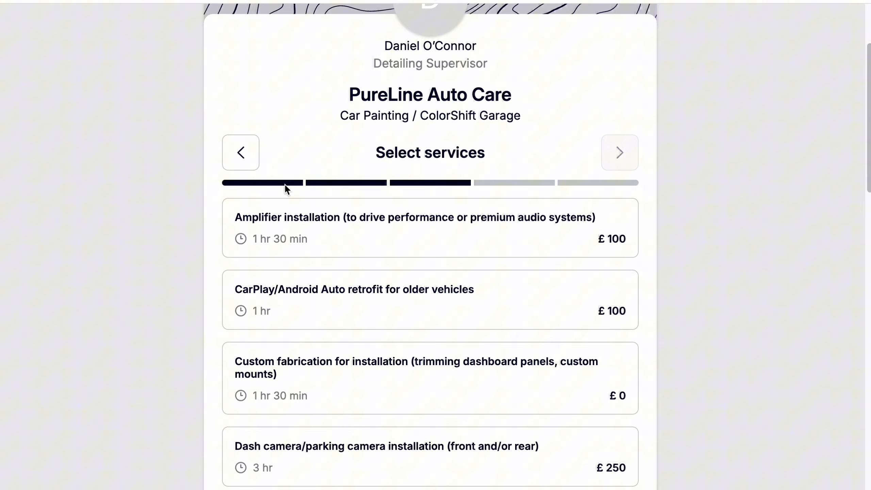
# Step: On the public booking page, select several services, including Amplifier installation and Dash camera/parking camera installation
pyautogui.click(267, 223)
pyautogui.scroll(-5, 240, 336)
pyautogui.click(379, 277)
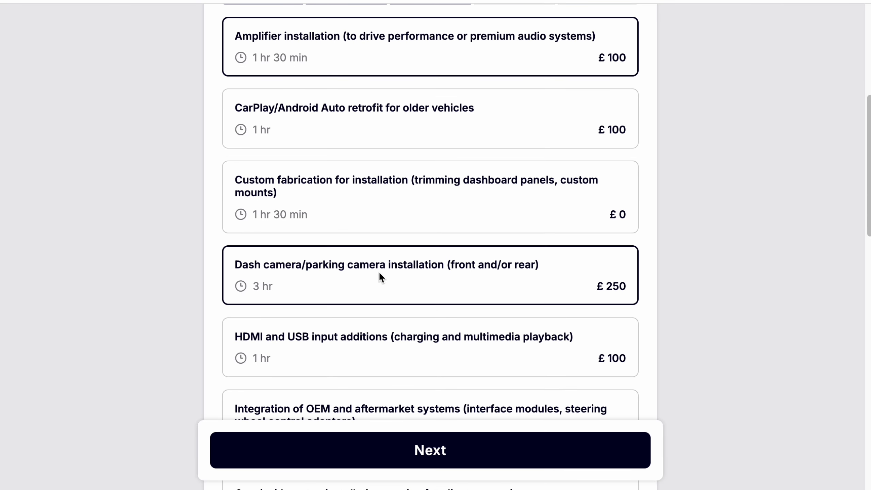
pyautogui.scroll(-3, 380, 276)
pyautogui.click(423, 308)
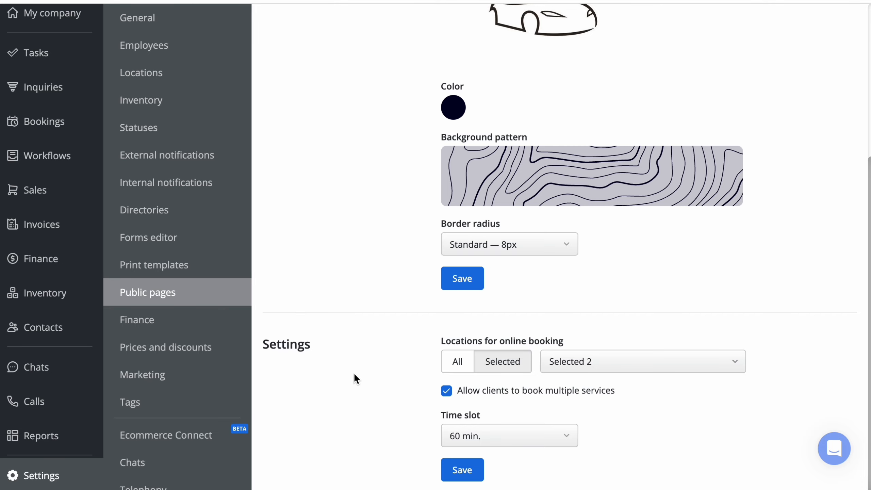
# Step: Set the online booking time slot to 30 min. and save the booking settings
pyautogui.moveTo(445, 413); pyautogui.dragTo(490, 412)
pyautogui.click(605, 417)
pyautogui.click(555, 436)
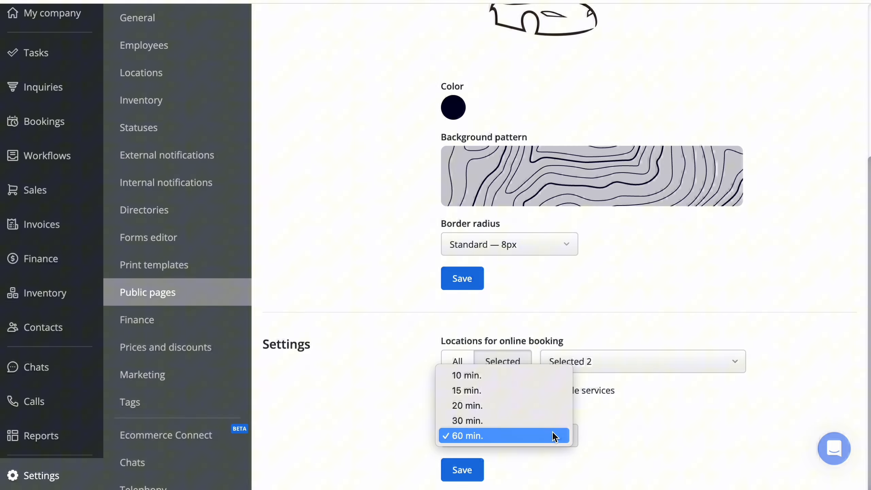
pyautogui.click(539, 421)
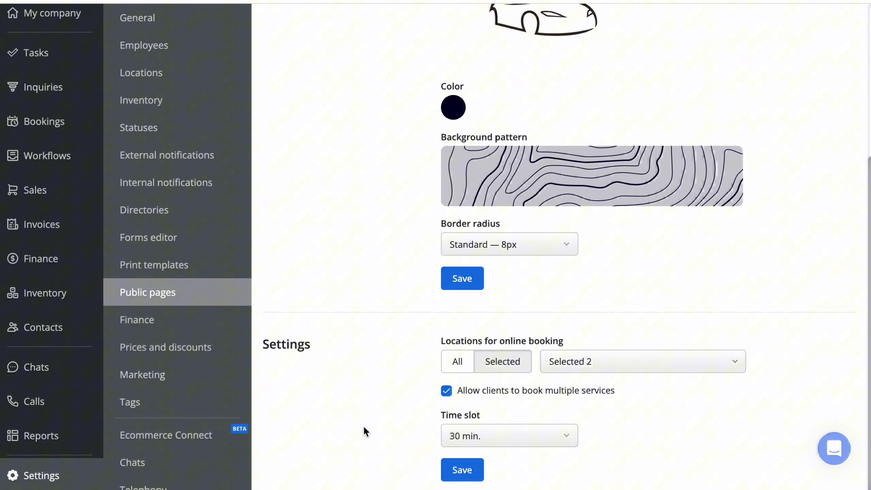
pyautogui.click(463, 471)
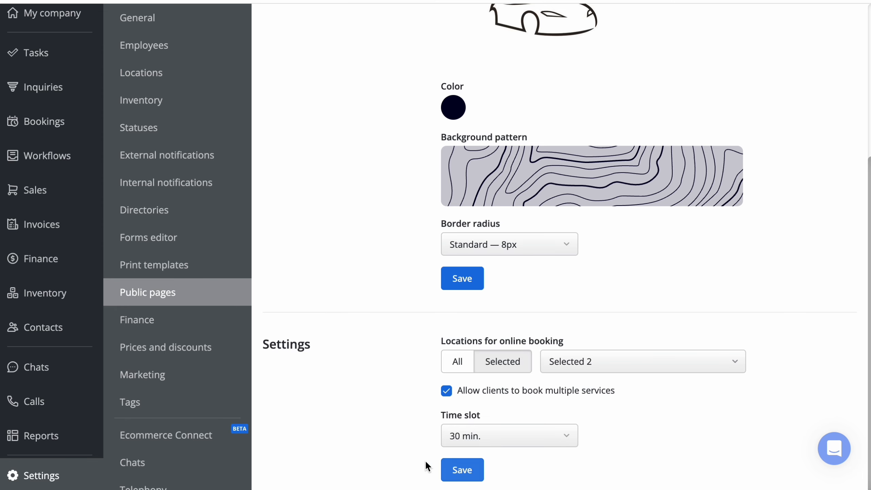
pyautogui.click(456, 471)
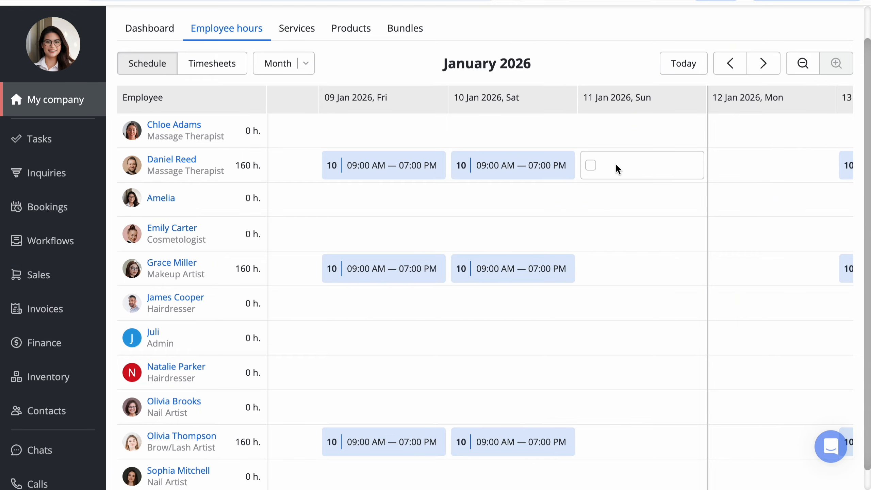
# Step: Open the schedule editor for 11 and 12 January of the massage therapist with 160 hours, close it and clear the selection
pyautogui.click(591, 165)
pyautogui.click(720, 166)
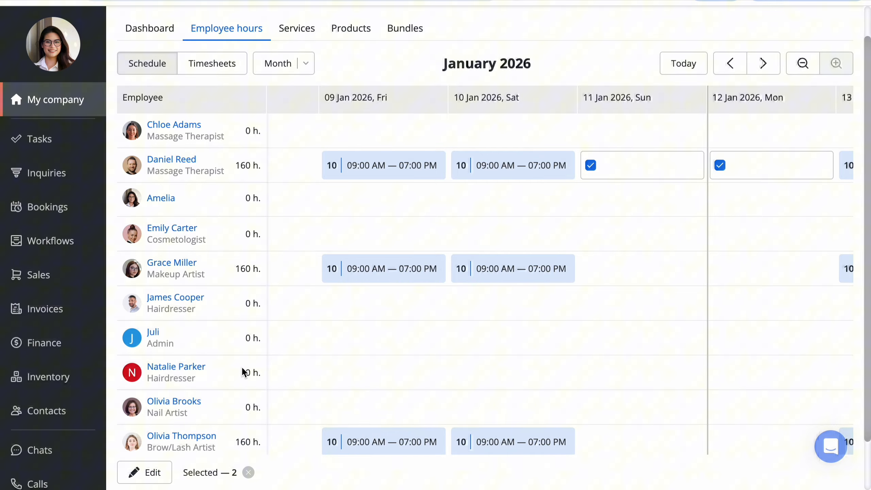
pyautogui.click(164, 473)
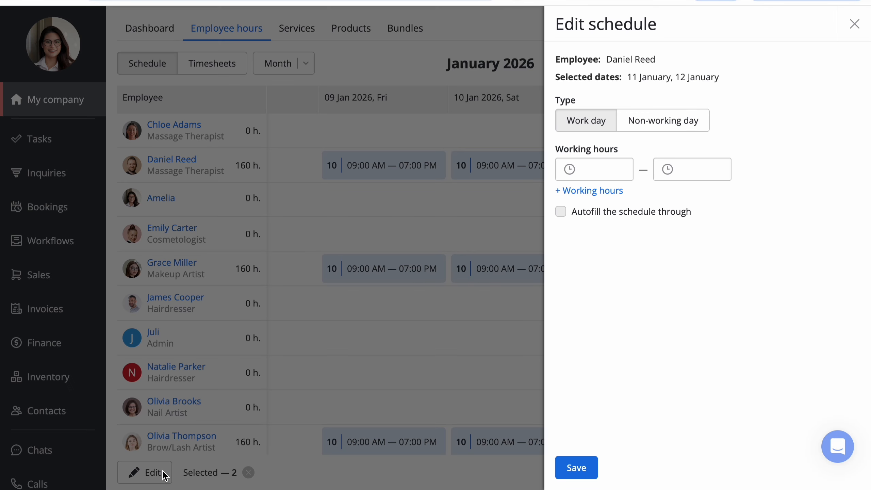
pyautogui.click(463, 33)
pyautogui.click(590, 166)
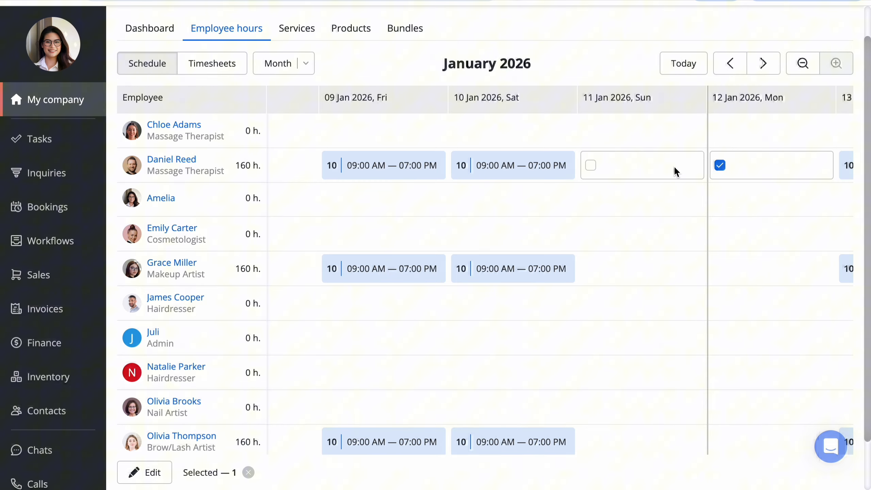
pyautogui.click(720, 166)
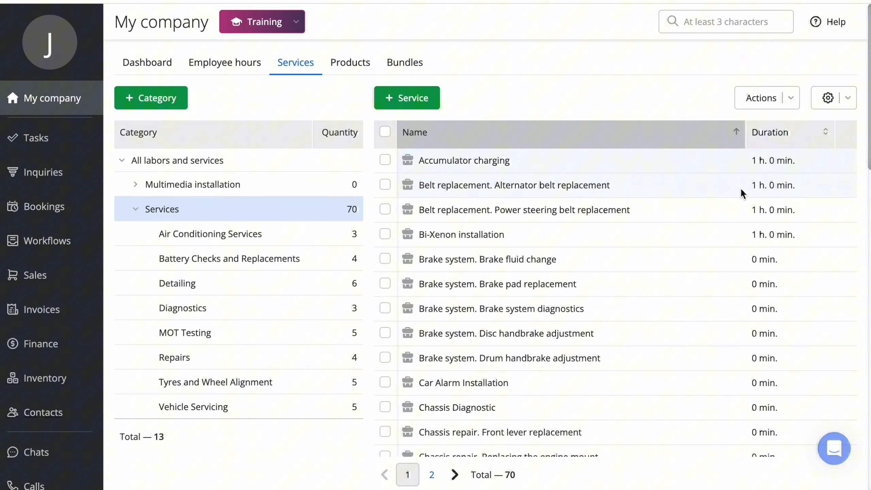
# Step: Set the duration of the service Brake system. Brake fluid change to 1 h and limit its online booking to selected employees
pyautogui.click(709, 263)
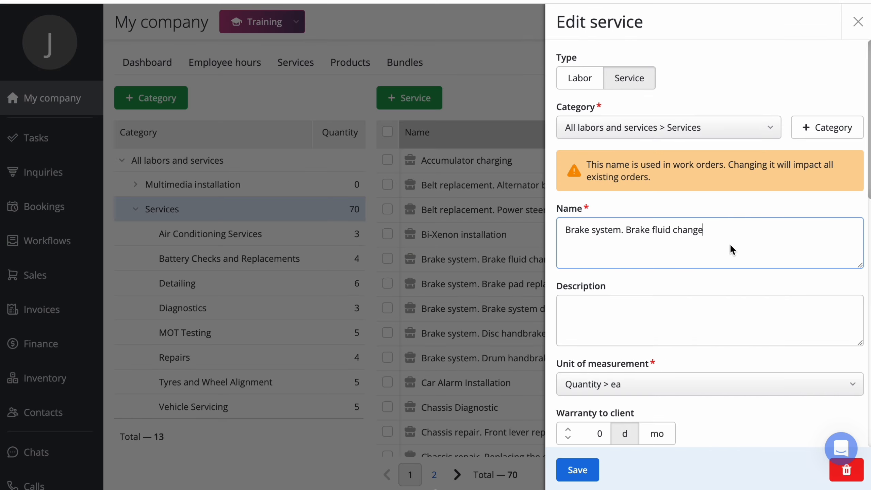
pyautogui.scroll(-5, 729, 244)
pyautogui.click(585, 345)
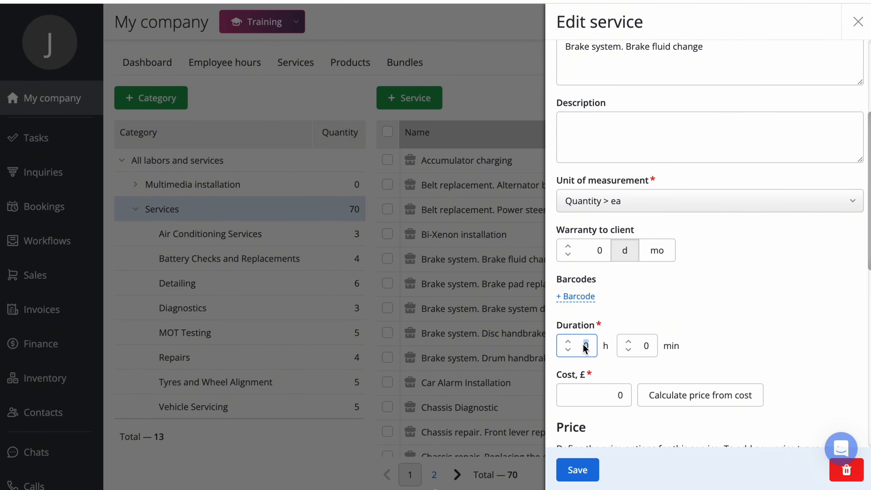
pyautogui.write('1')
pyautogui.scroll(-10, 754, 278)
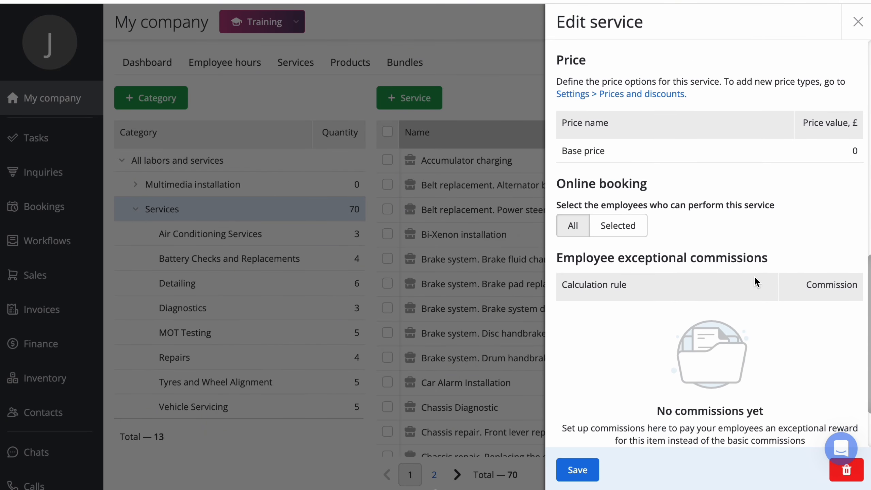
pyautogui.click(617, 227)
pyautogui.click(729, 220)
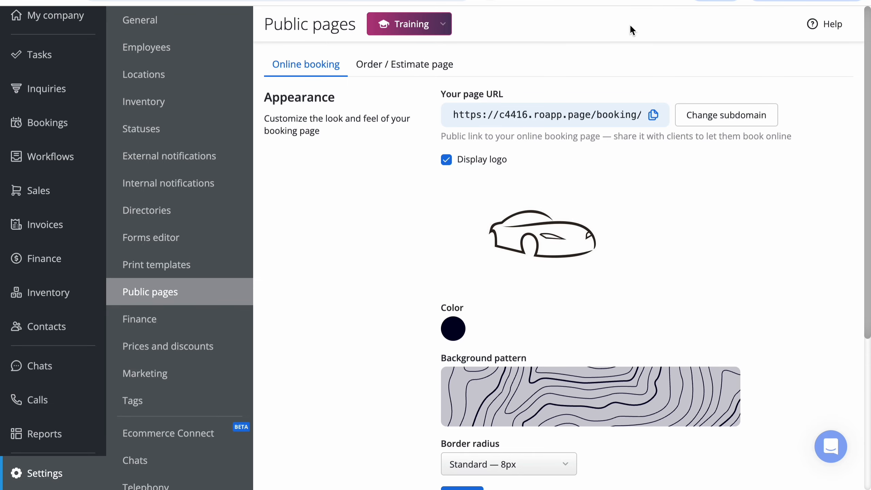
# Step: Copy the public online booking page URL from the public pages settings
pyautogui.click(652, 114)
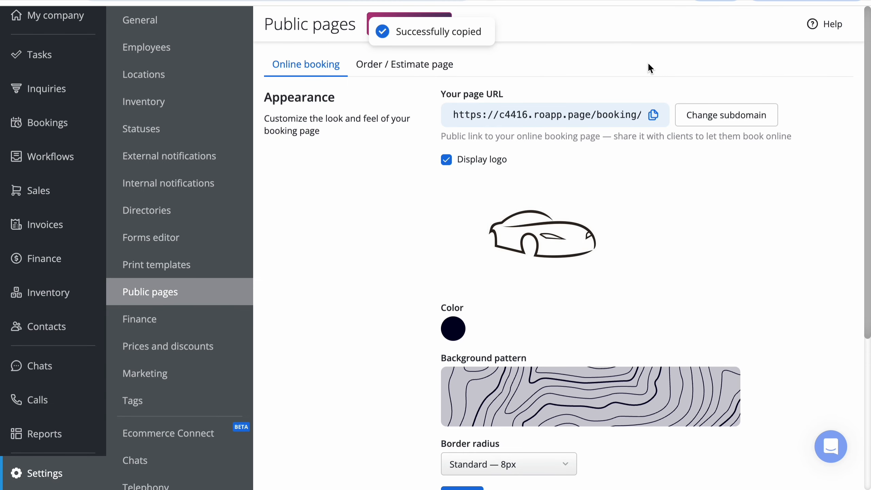
pyautogui.scroll(-1, 649, 67)
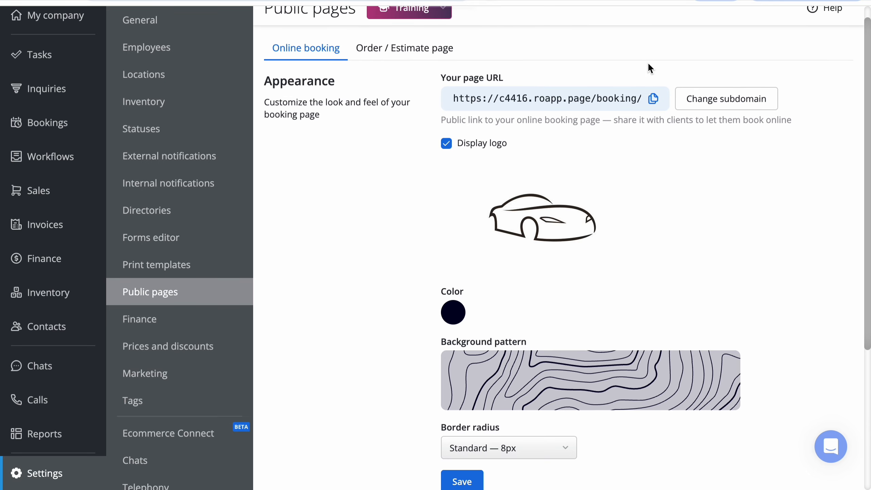
pyautogui.scroll(1, 648, 63)
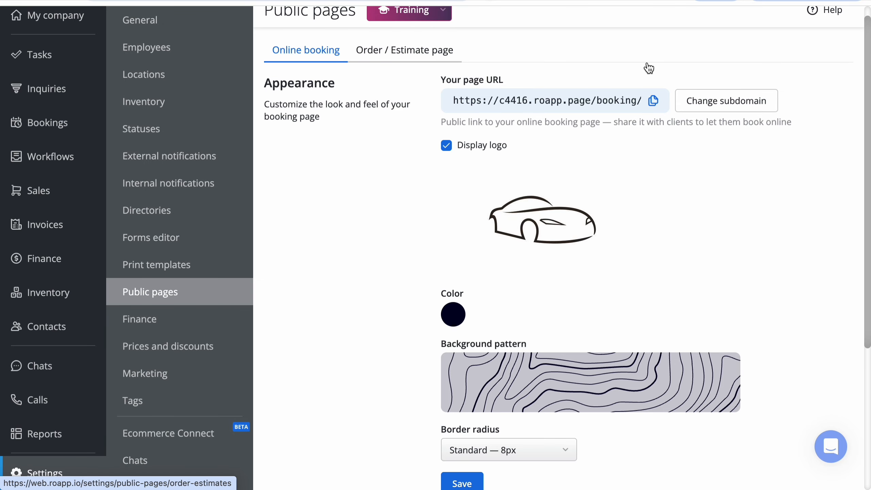
pyautogui.click(653, 102)
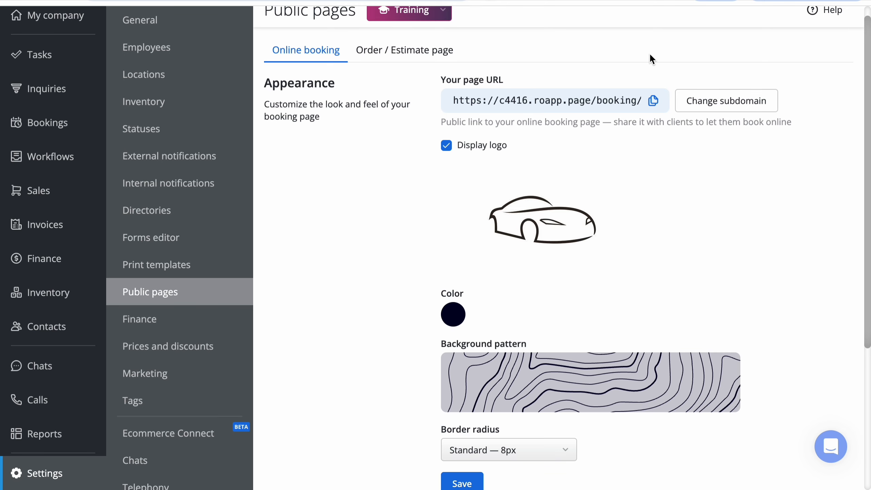
# Step: Open the Online booking SMS notification template, highlight the booking link in its content and save the template
pyautogui.click(607, 1)
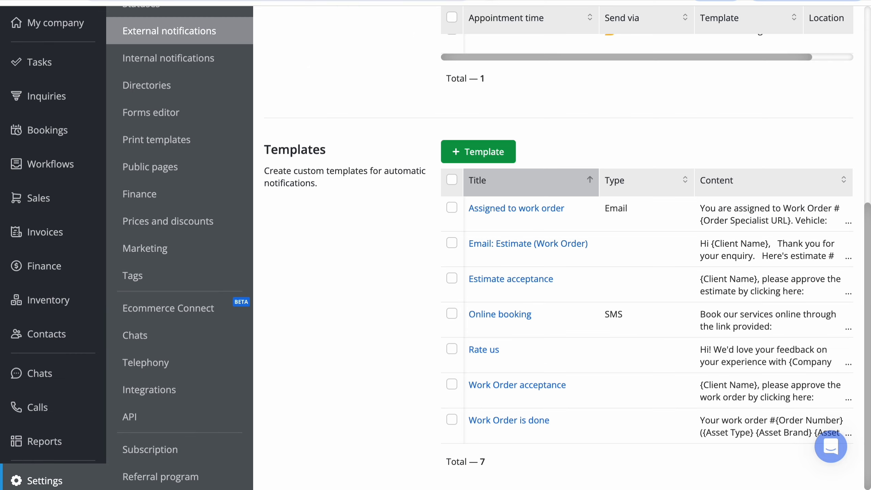
pyautogui.click(517, 317)
pyautogui.moveTo(527, 264); pyautogui.dragTo(373, 264)
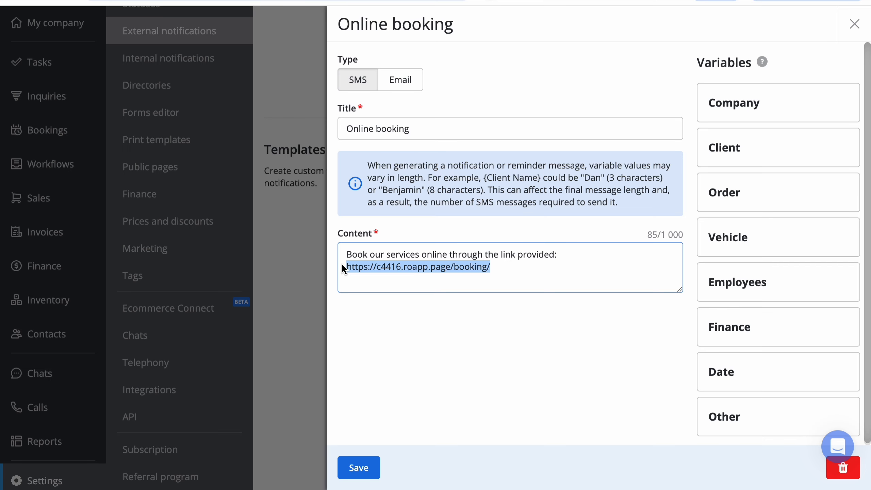
pyautogui.click(359, 467)
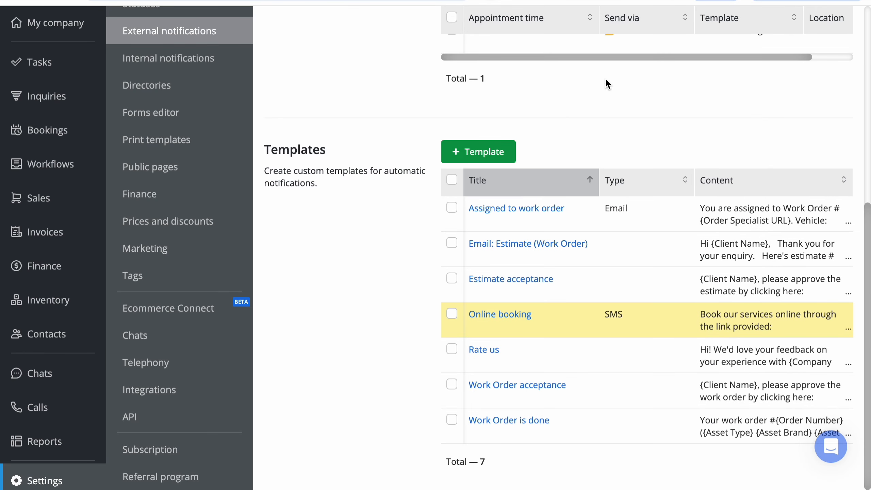
# Step: In the open WhatsApp client chat, insert the Online booking message template and send it
pyautogui.click(607, 1)
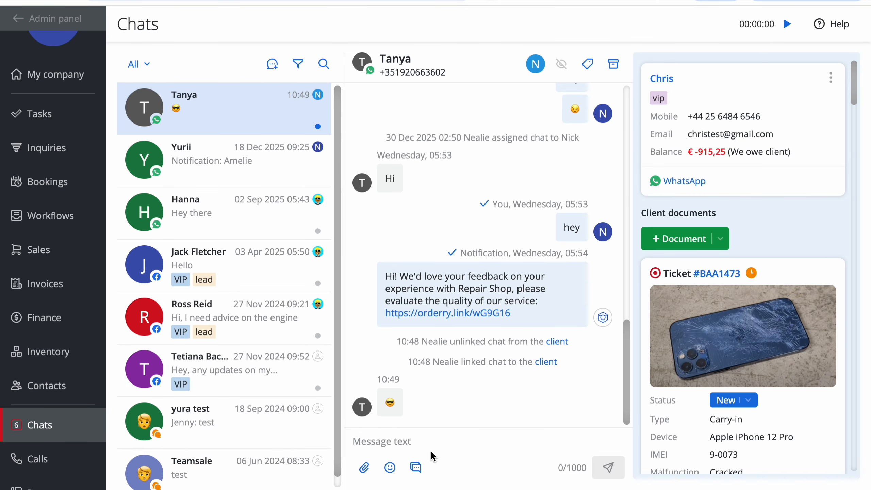
pyautogui.click(416, 466)
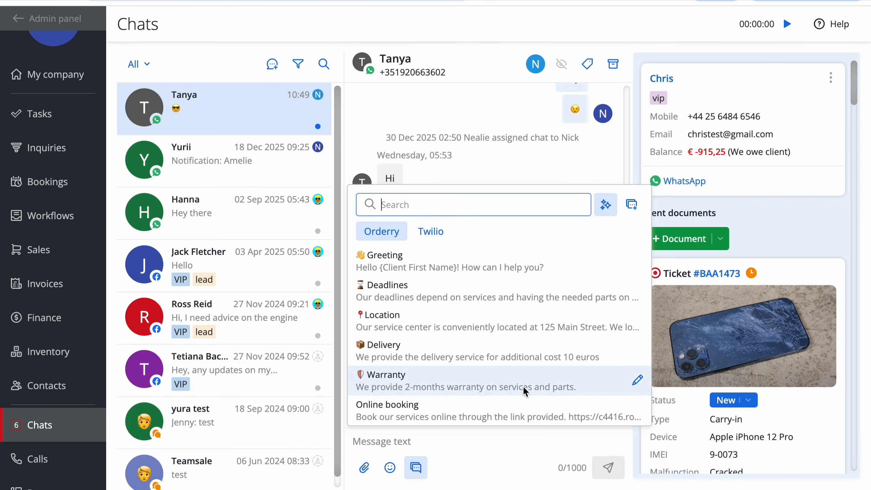
pyautogui.click(523, 405)
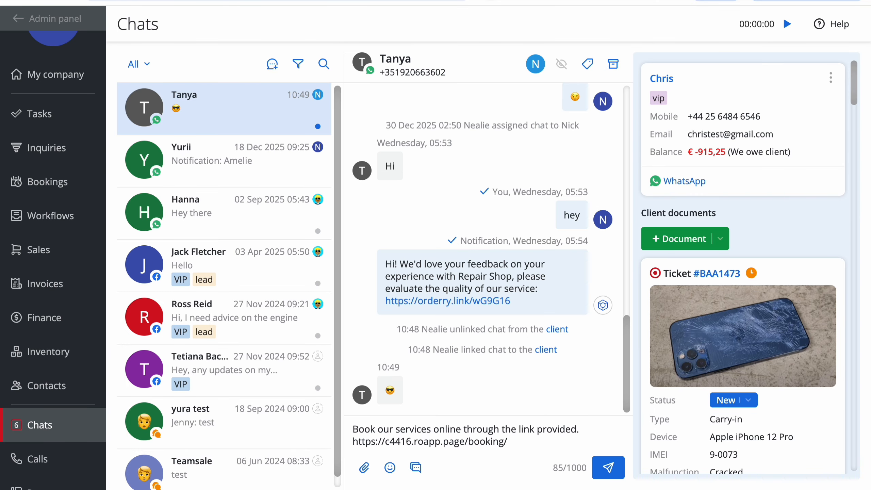
pyautogui.press('Return')
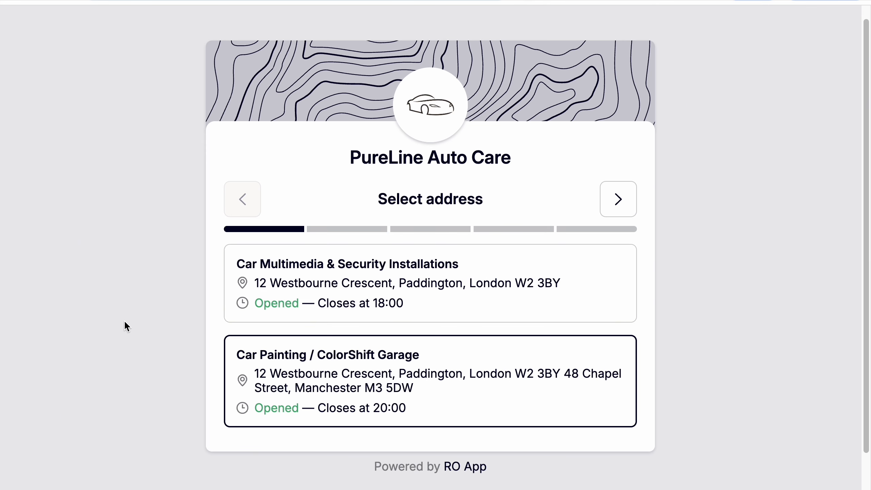
# Step: On the public booking page, choose the Car Painting / ColorShift Garage location
pyautogui.scroll(-1, 124, 322)
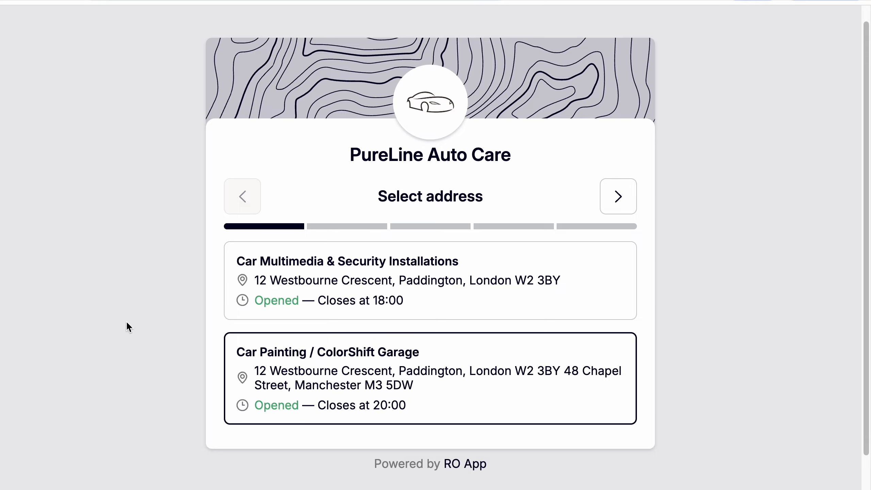
pyautogui.click(497, 357)
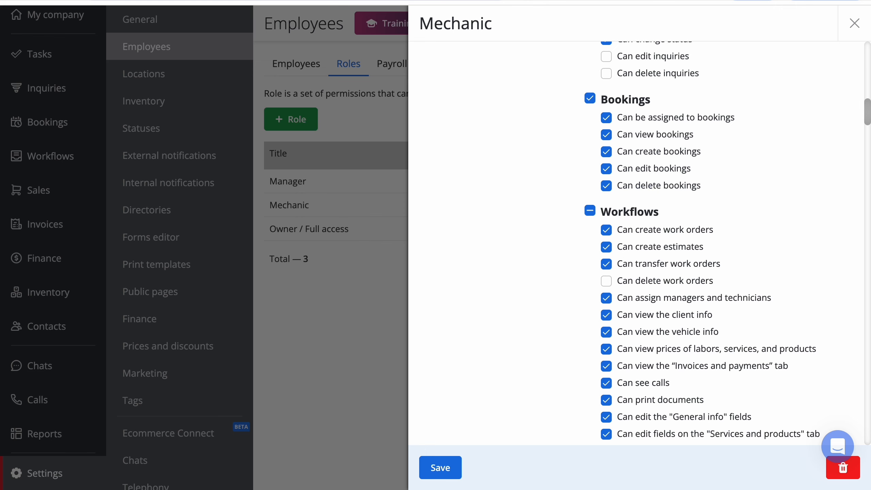
# Step: In the Mechanic role, highlight the permission Can be assigned to bookings and turn it off
pyautogui.moveTo(618, 119); pyautogui.dragTo(783, 117)
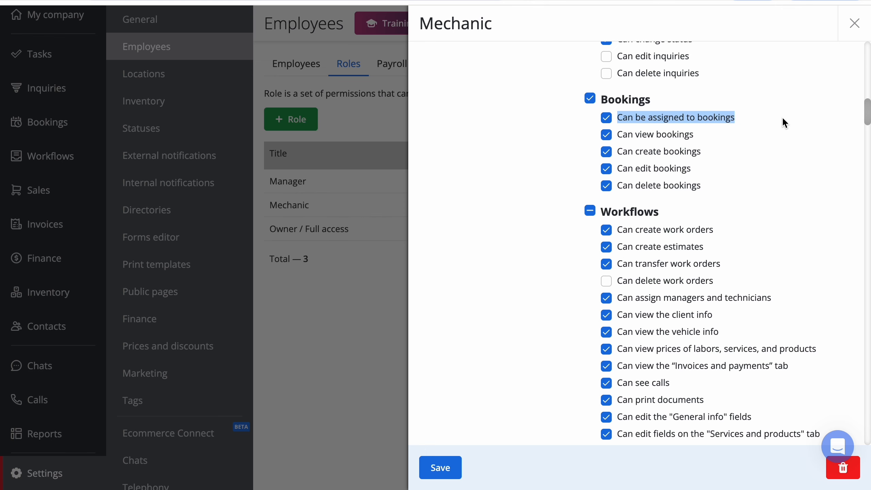
pyautogui.click(503, 112)
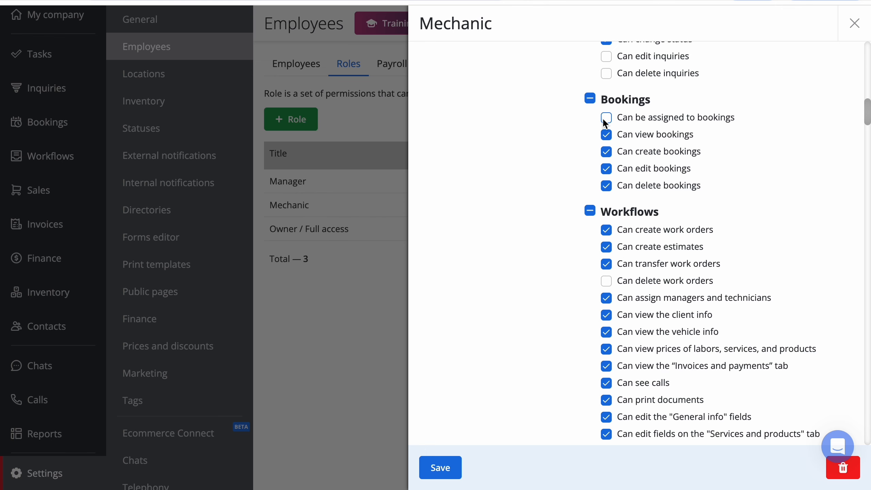
# Step: Return to the public booking page, choose the Detailing Supervisor as specialist and look through the offered services
pyautogui.click(801, 1)
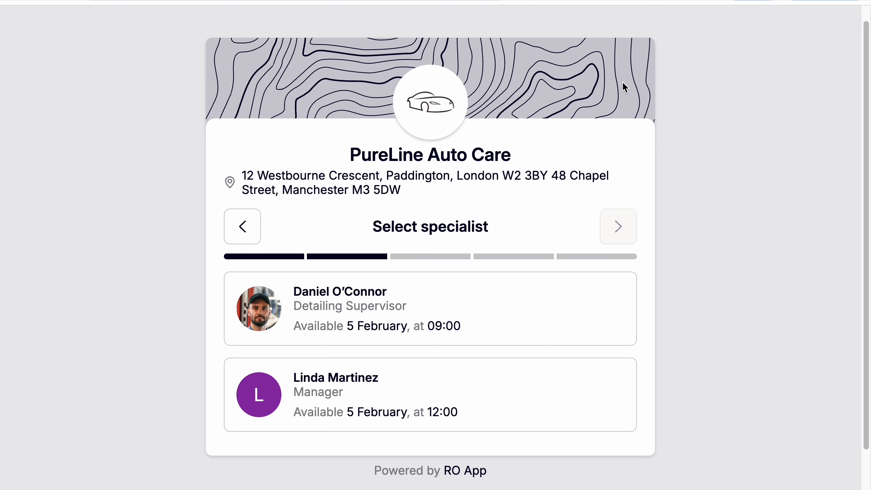
pyautogui.click(531, 285)
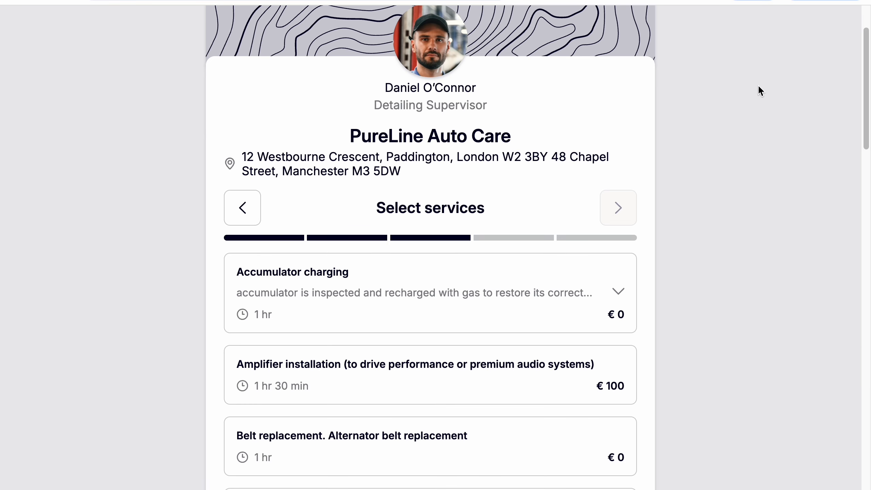
pyautogui.scroll(-5, 758, 91)
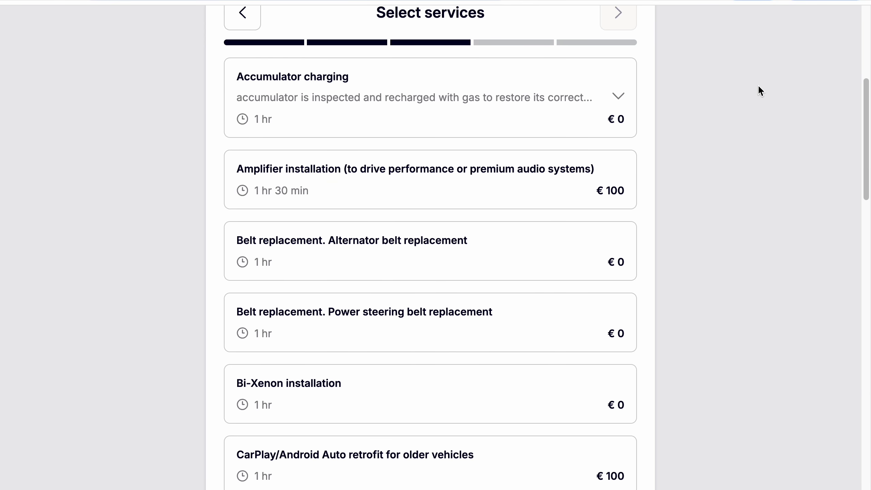
pyautogui.scroll(3, 759, 87)
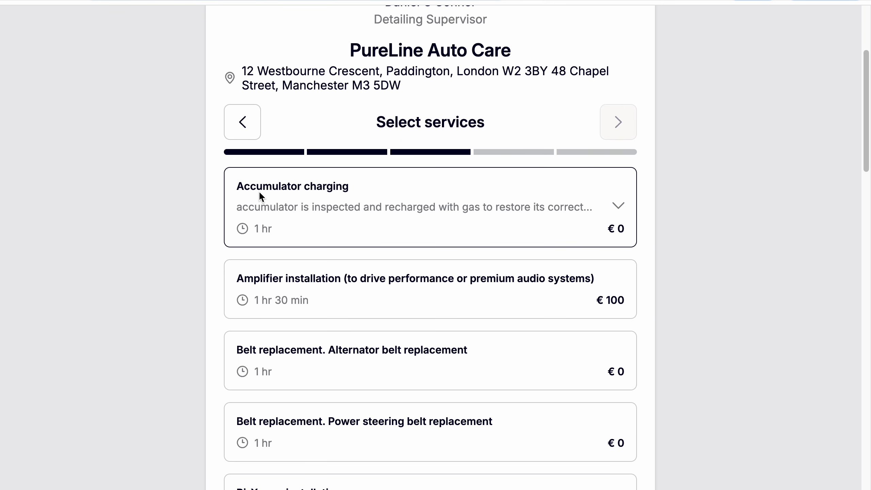
# Step: Book Accumulator charging, Amplifier installation and Belt replacement. Alternator belt replacement, and continue to the date and time selection
pyautogui.click(617, 206)
pyautogui.click(617, 211)
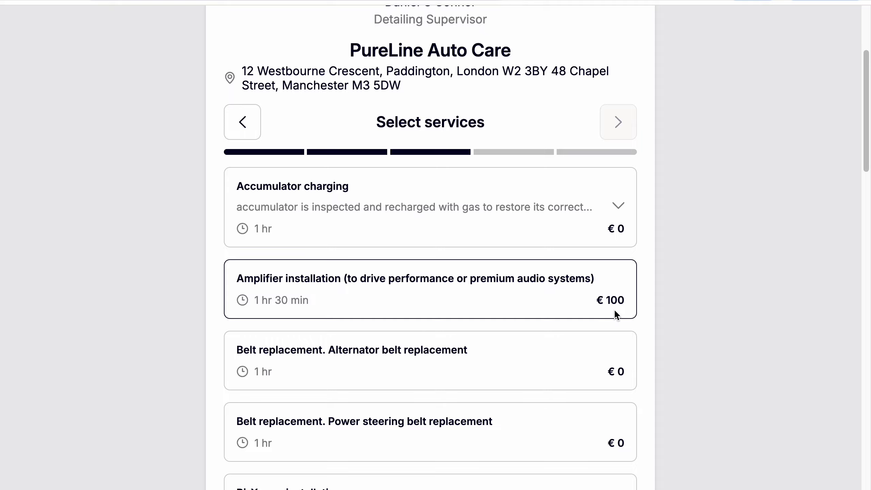
pyautogui.click(454, 219)
pyautogui.click(453, 287)
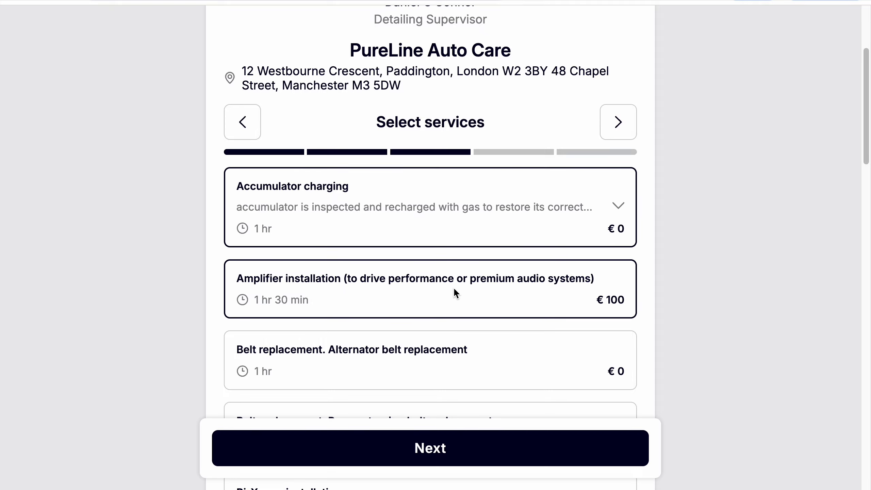
pyautogui.click(472, 357)
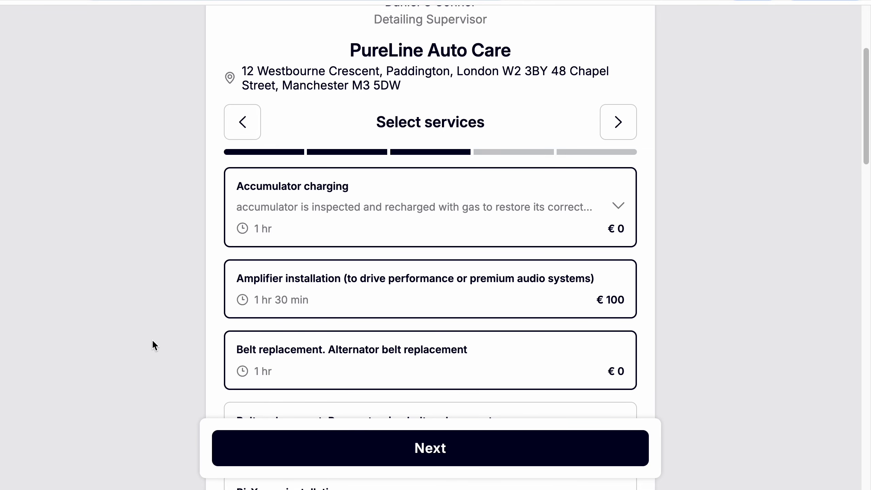
pyautogui.click(507, 459)
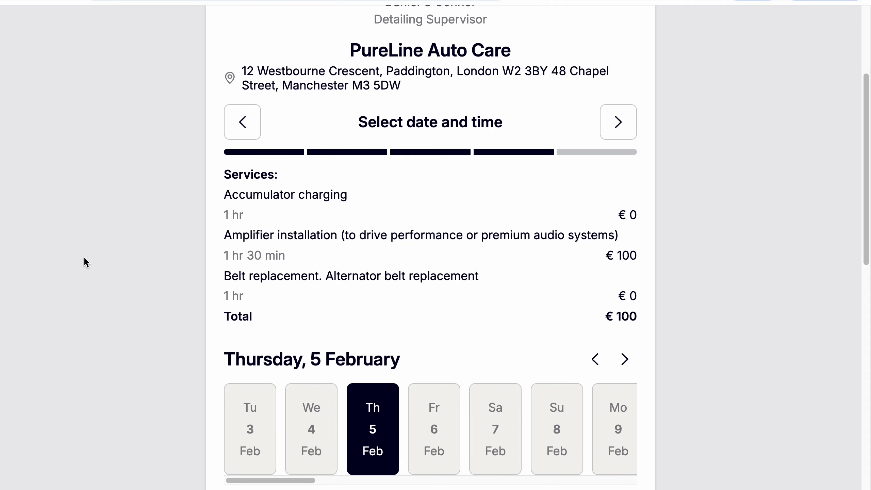
# Step: Try several time slots on Thursday, 5 February, settle on 12:00 and continue to the client details
pyautogui.scroll(-10, 85, 258)
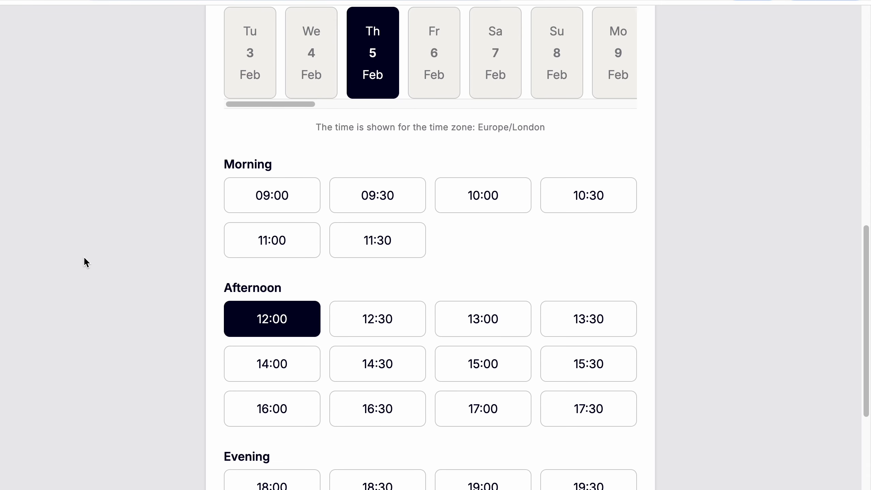
pyautogui.scroll(-3, 85, 261)
pyautogui.scroll(3, 84, 260)
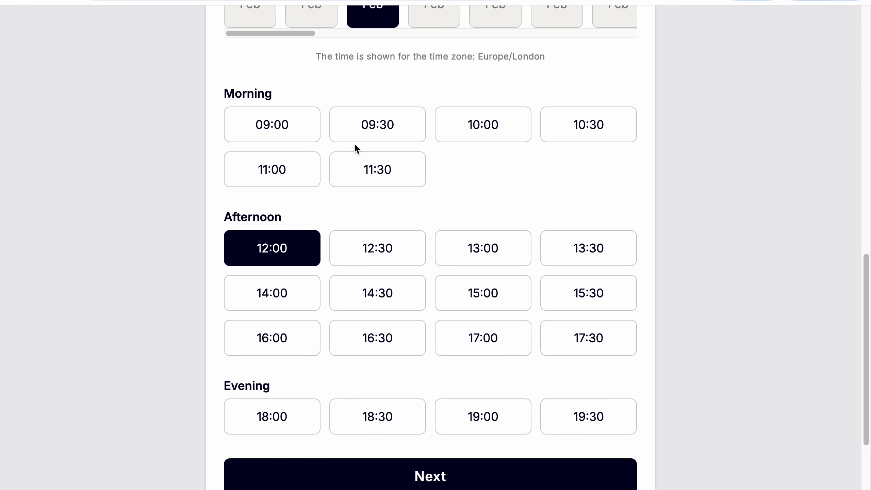
pyautogui.click(365, 129)
pyautogui.click(391, 261)
pyautogui.click(310, 258)
pyautogui.scroll(-2, 310, 258)
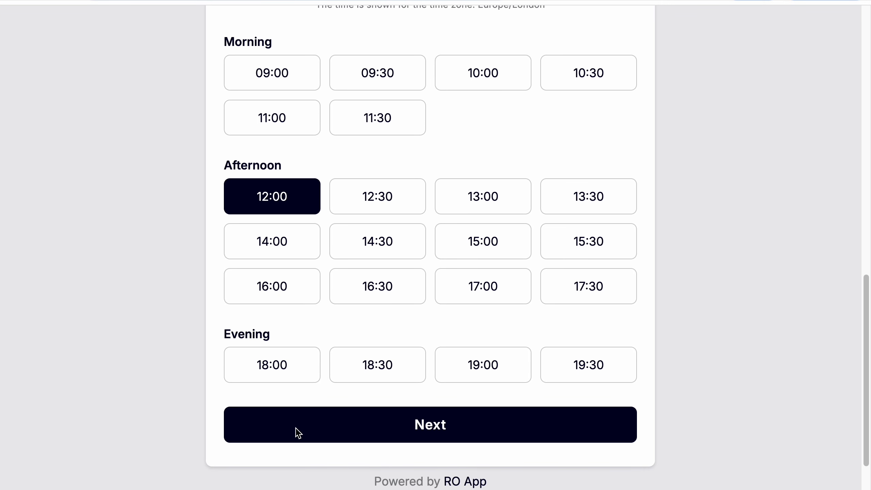
pyautogui.click(350, 424)
pyautogui.scroll(5, 717, 29)
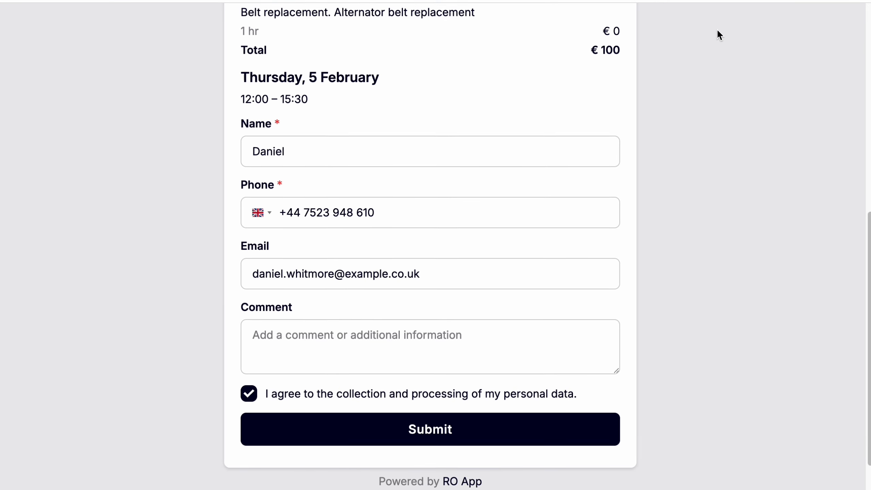
# Step: Review the Name, Phone, Email and Comment fields of the booking form
pyautogui.scroll(-4, 717, 28)
pyautogui.scroll(-1, 719, 34)
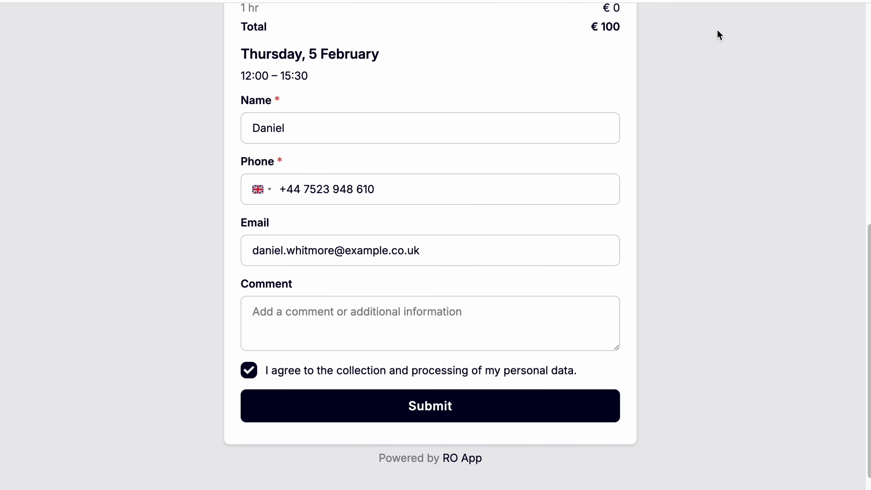
pyautogui.click(442, 124)
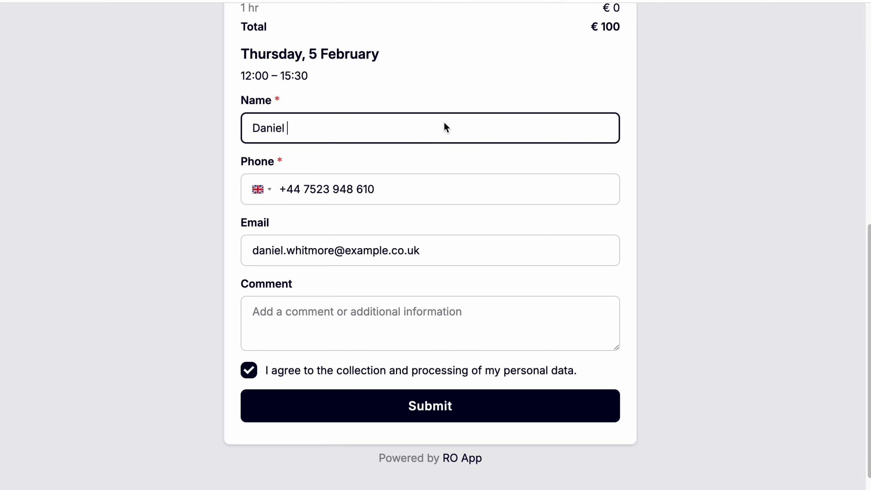
pyautogui.click(431, 188)
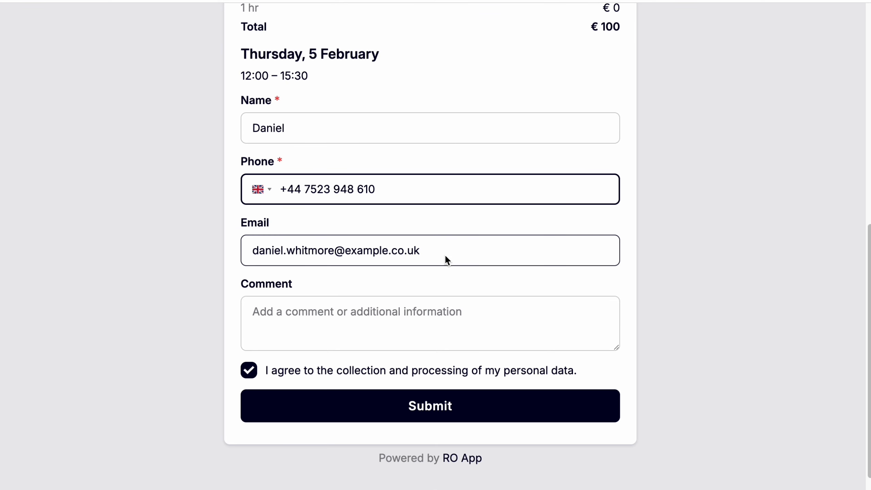
pyautogui.moveTo(444, 254); pyautogui.dragTo(233, 255)
pyautogui.click(333, 312)
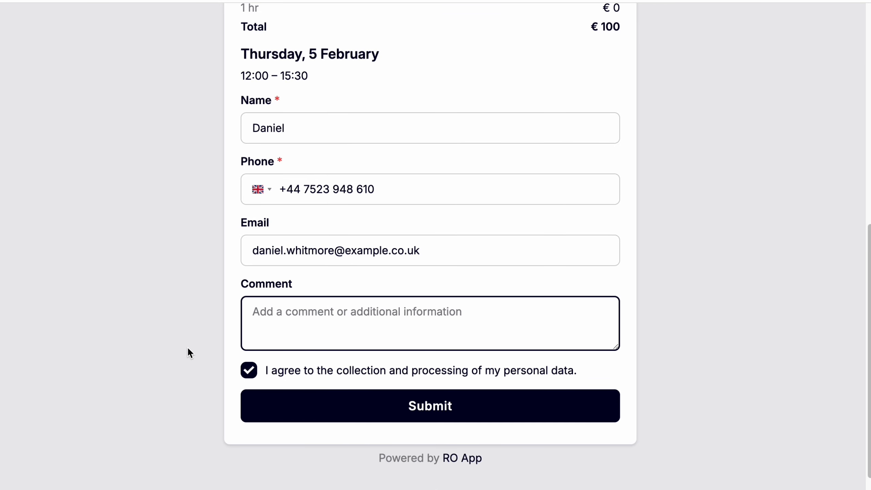
# Step: Agree to the collection and processing of personal data, submit the booking and review its confirmation
pyautogui.click(429, 372)
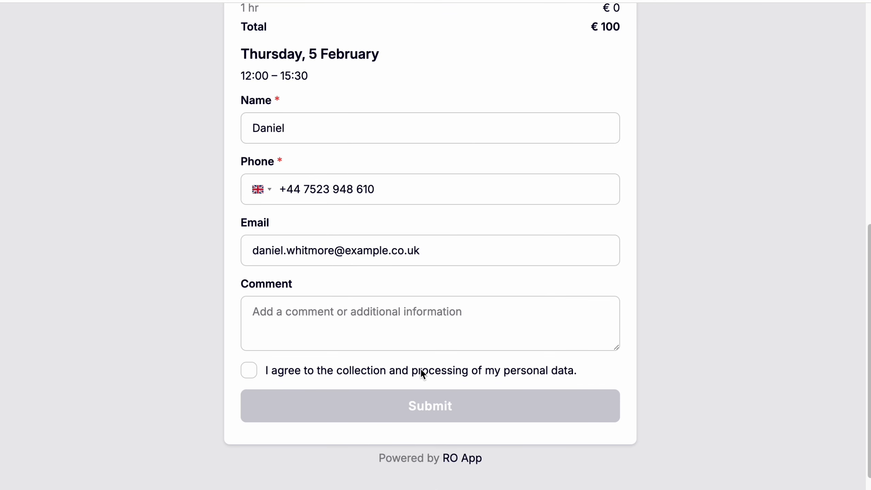
pyautogui.click(421, 369)
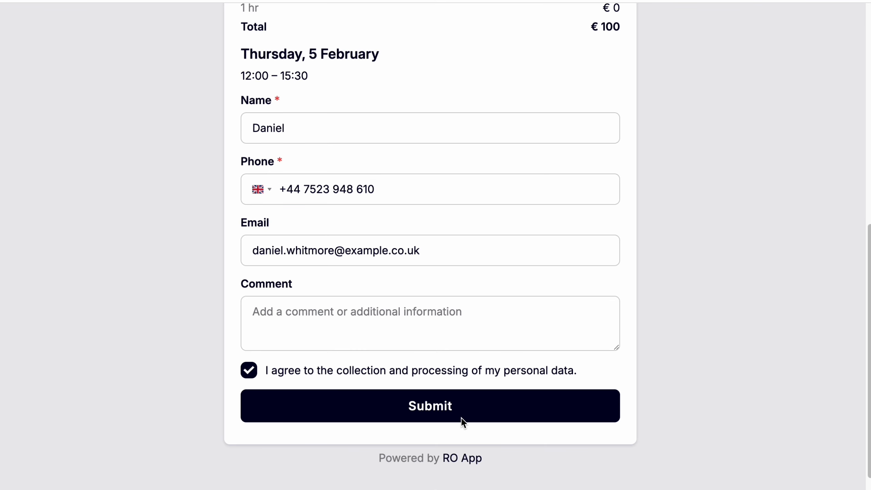
pyautogui.click(403, 394)
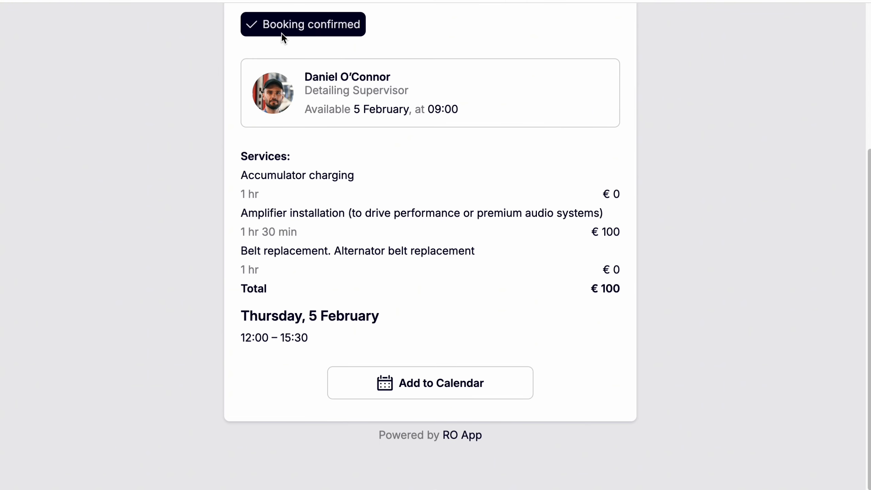
pyautogui.scroll(1, 183, 175)
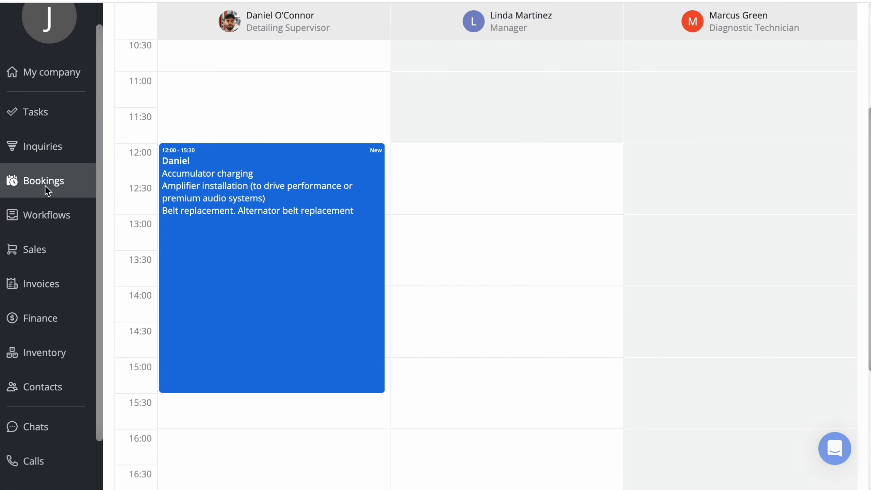
# Step: Examine the 12:00 booking in the Bookings calendar, including its status options, full editing form and available actions
pyautogui.click(316, 170)
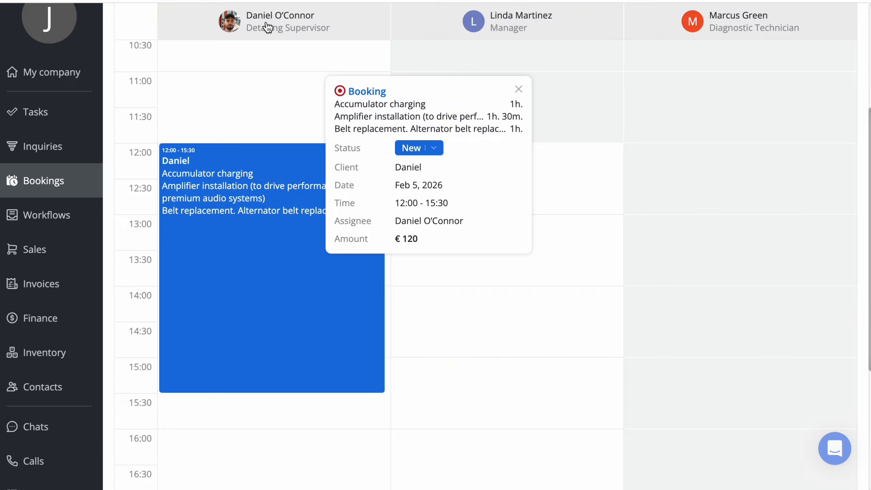
pyautogui.click(430, 156)
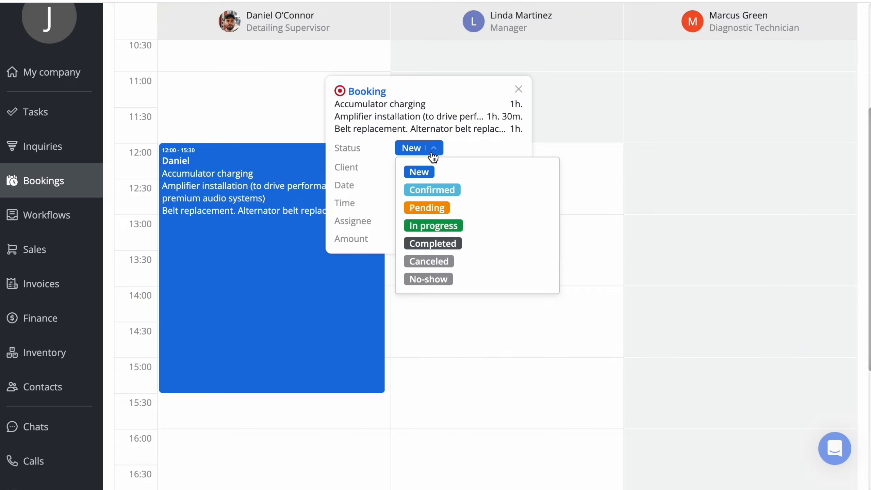
pyautogui.click(277, 154)
pyautogui.click(276, 154)
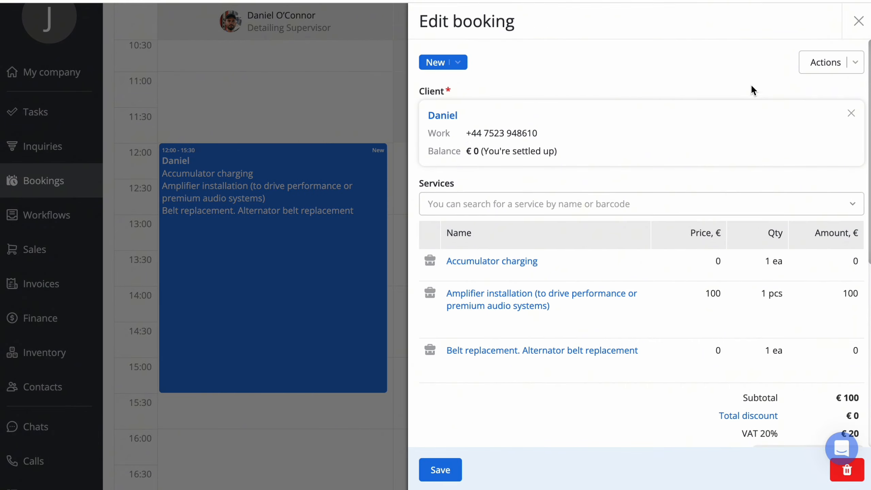
pyautogui.click(830, 64)
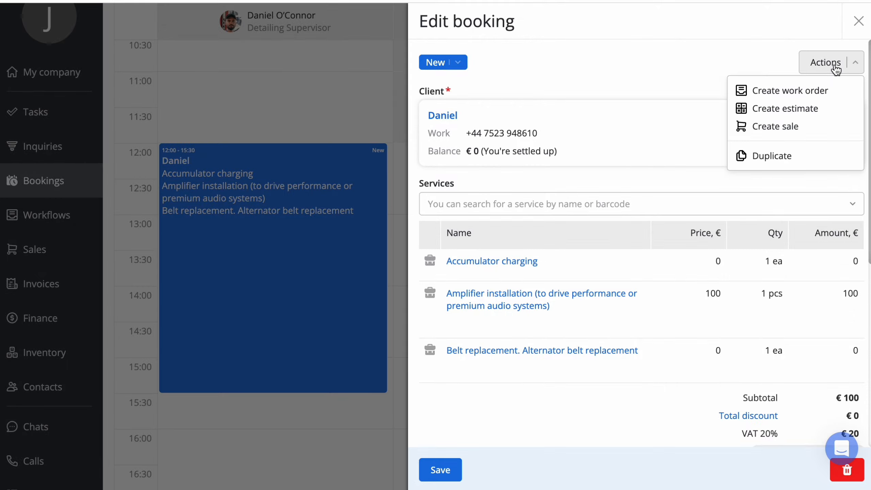